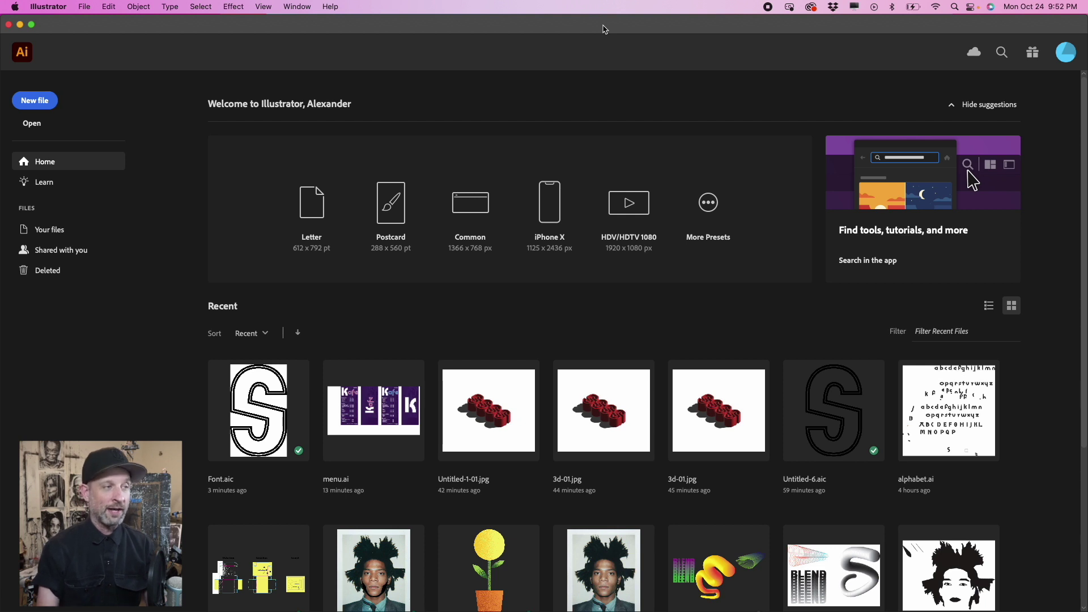
Step: Create a new print document from the Letter preset, 612 x 792 pt
{"action": "left_click", "coordinate": [46, 102]}
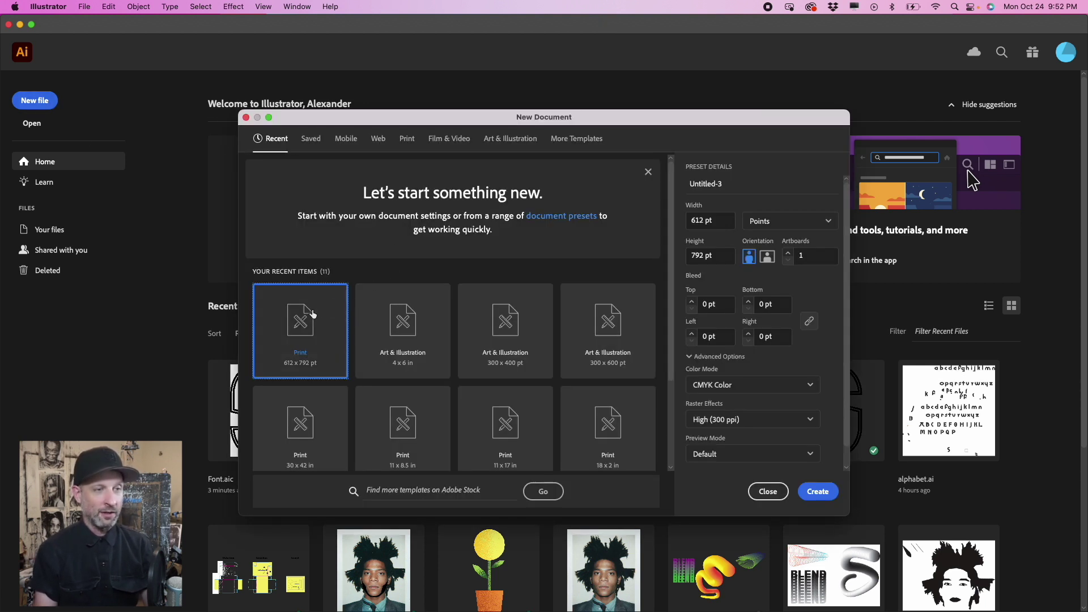
{"action": "left_click", "coordinate": [409, 140]}
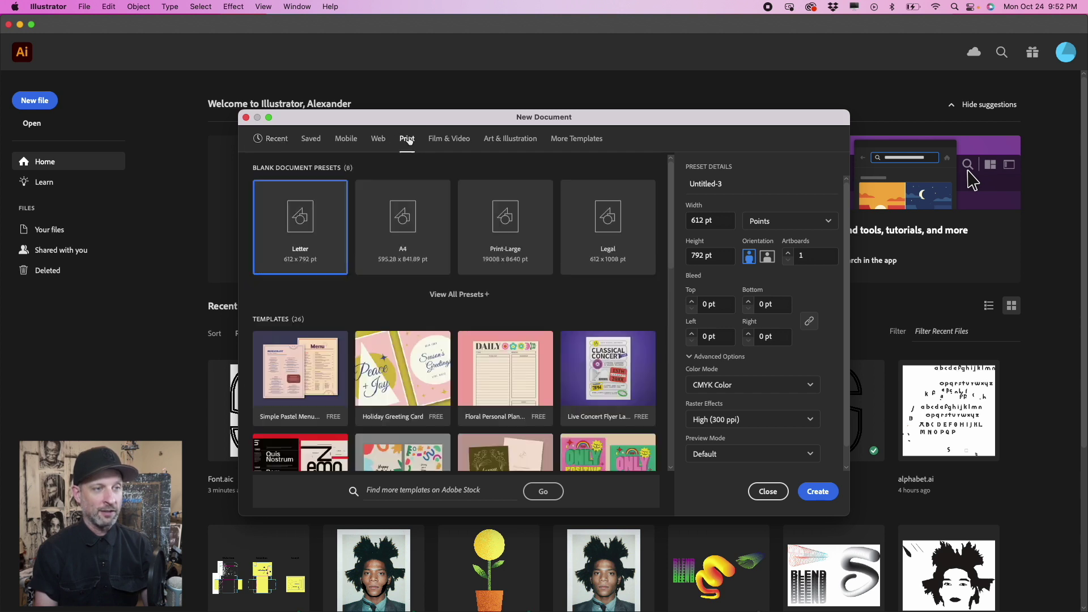
{"action": "double_click", "coordinate": [305, 223]}
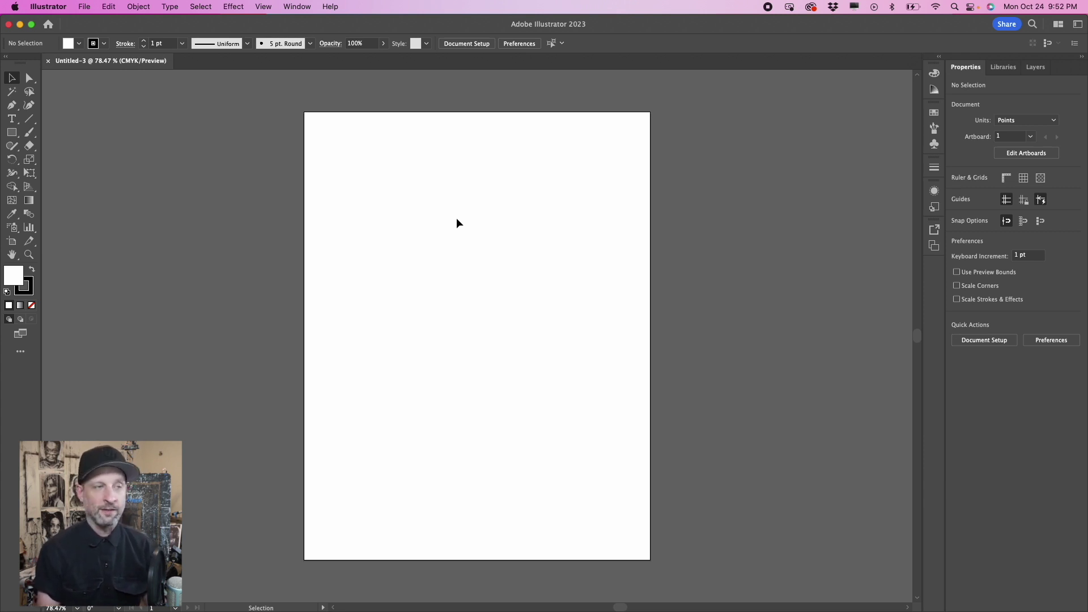
Step: Show the 3D and Materials controls beside the artboard and choose Inflate as the object's 3D type
{"action": "left_click", "coordinate": [298, 7]}
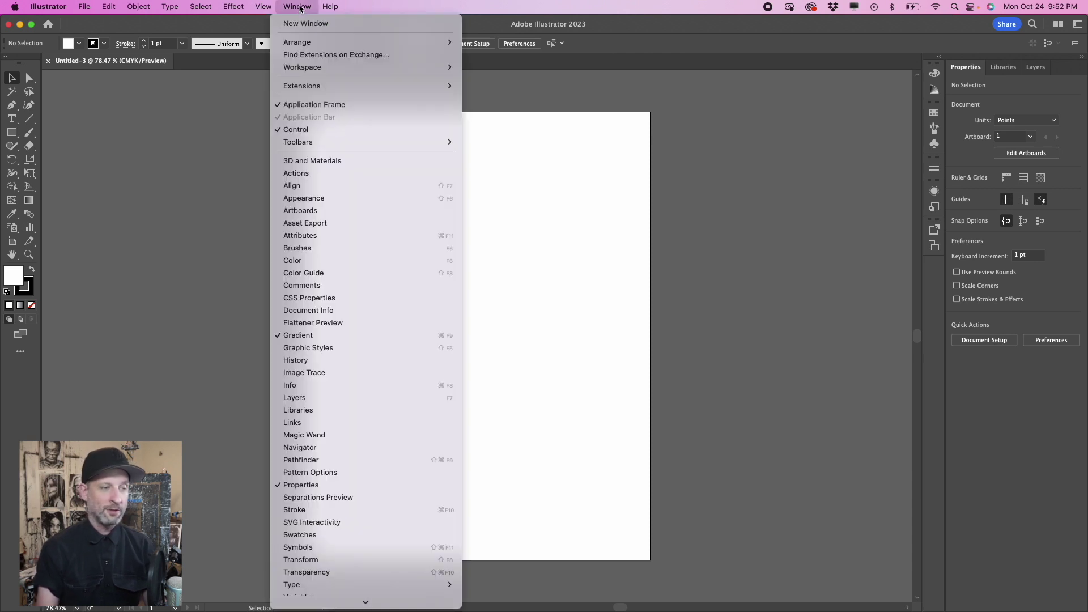
{"action": "left_click", "coordinate": [350, 161]}
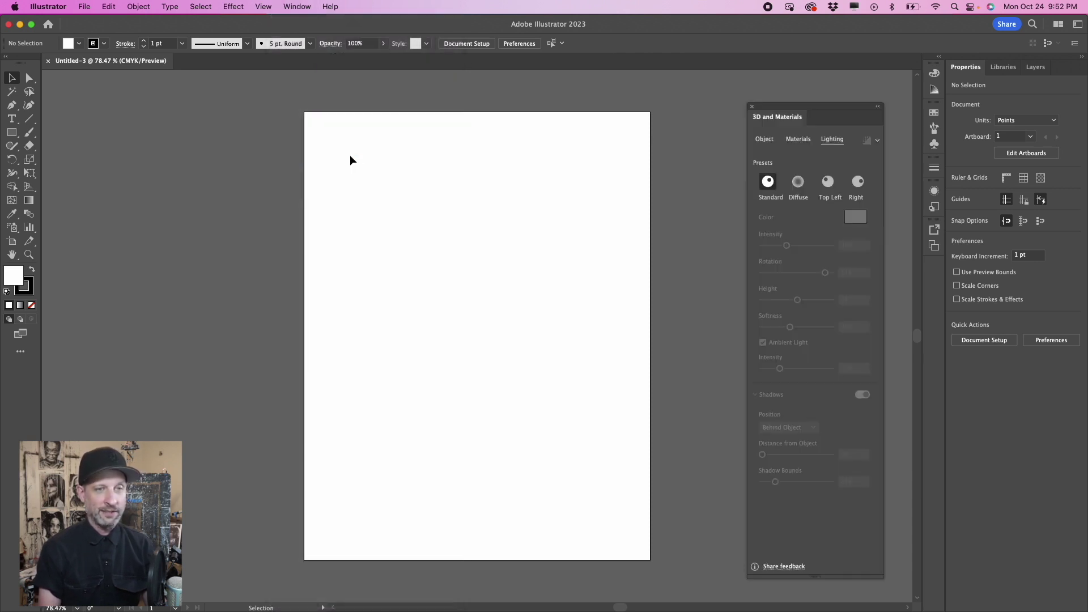
{"action": "left_click_drag", "start_coordinate": [816, 107], "coordinate": [815, 97]}
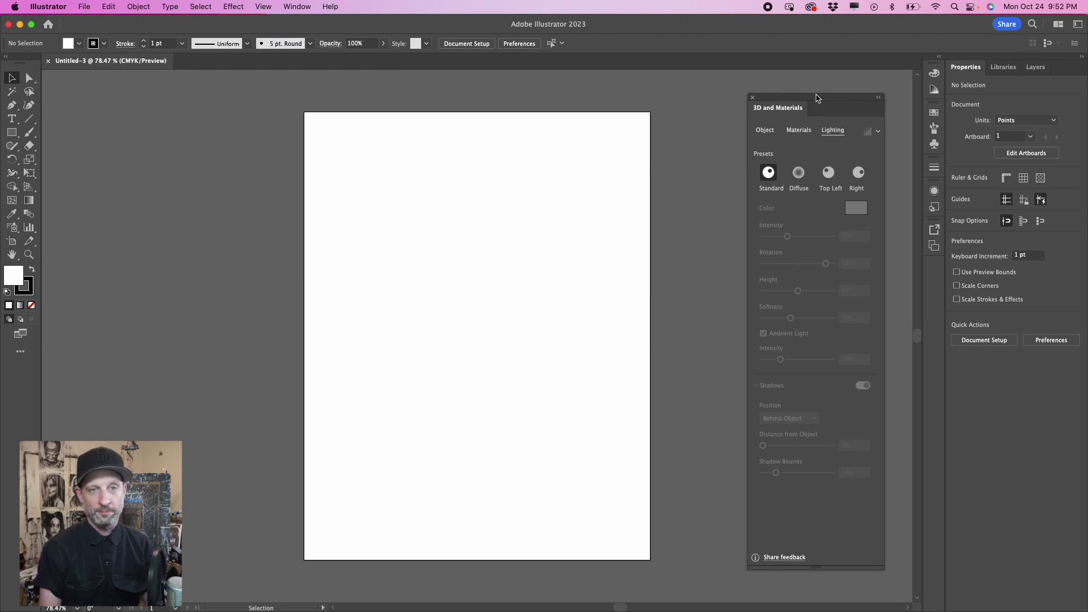
{"action": "left_click", "coordinate": [764, 128]}
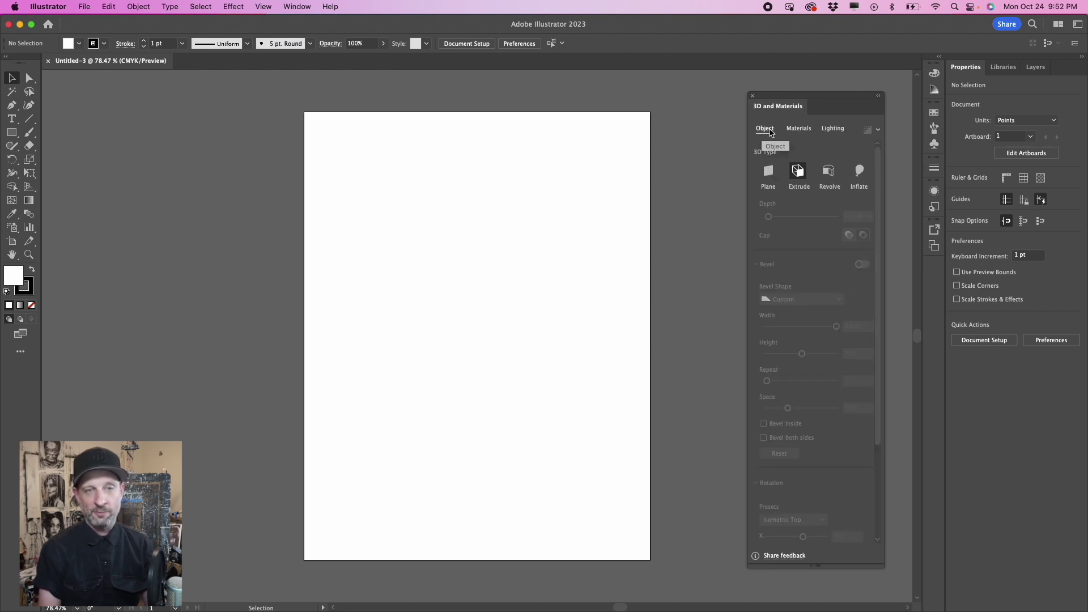
{"action": "left_click_drag", "start_coordinate": [815, 100], "coordinate": [812, 91]}
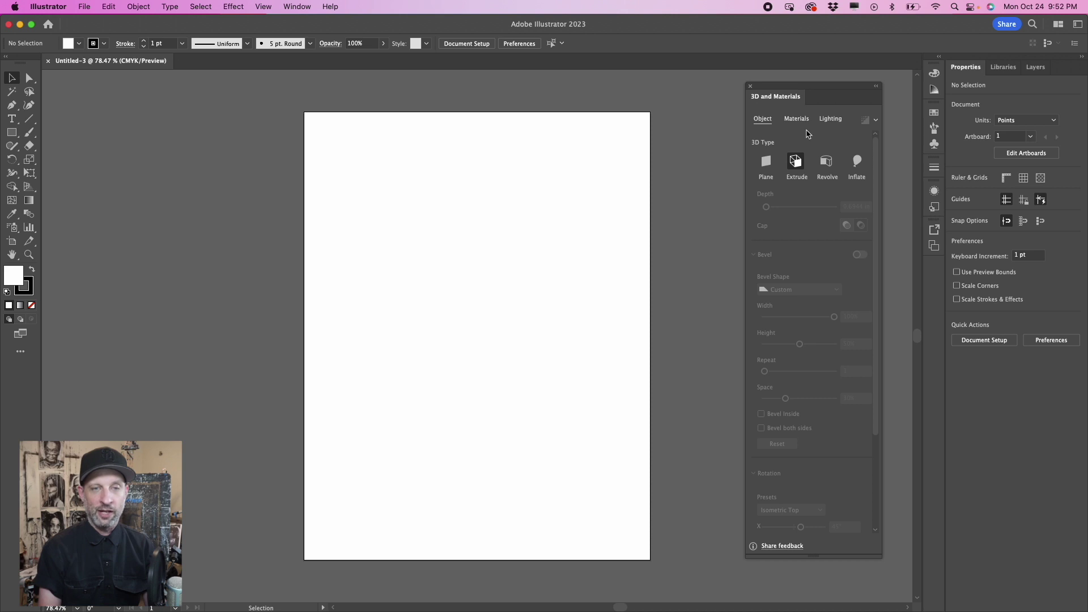
{"action": "left_click", "coordinate": [857, 162]}
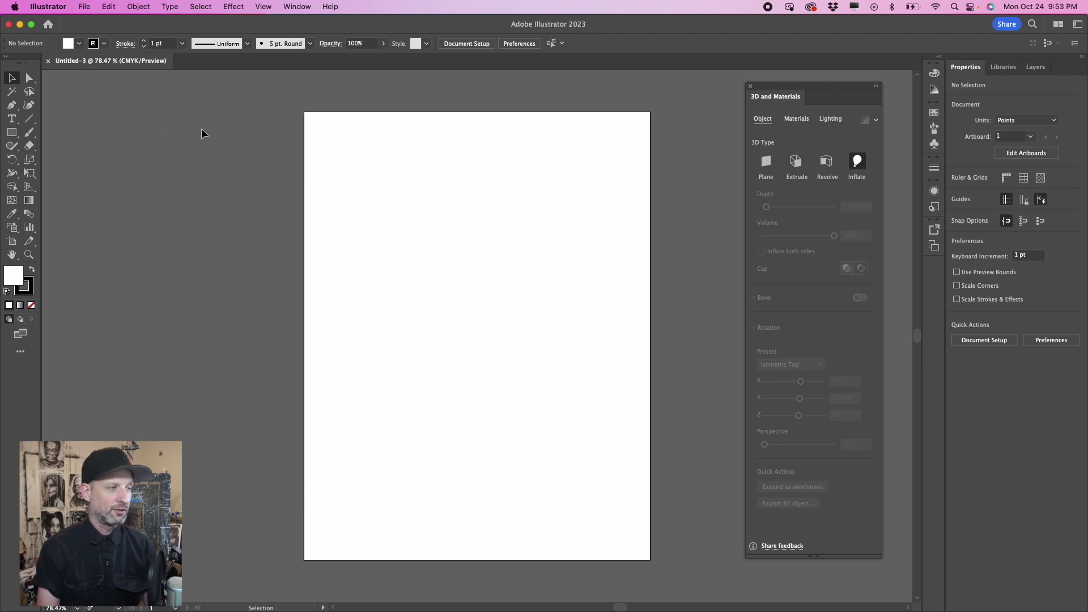
Step: Draw a square about 127.5 pt wide in the artboard's upper left and a circle about 148 pt wide below and right of it
{"action": "key", "text": "m"}
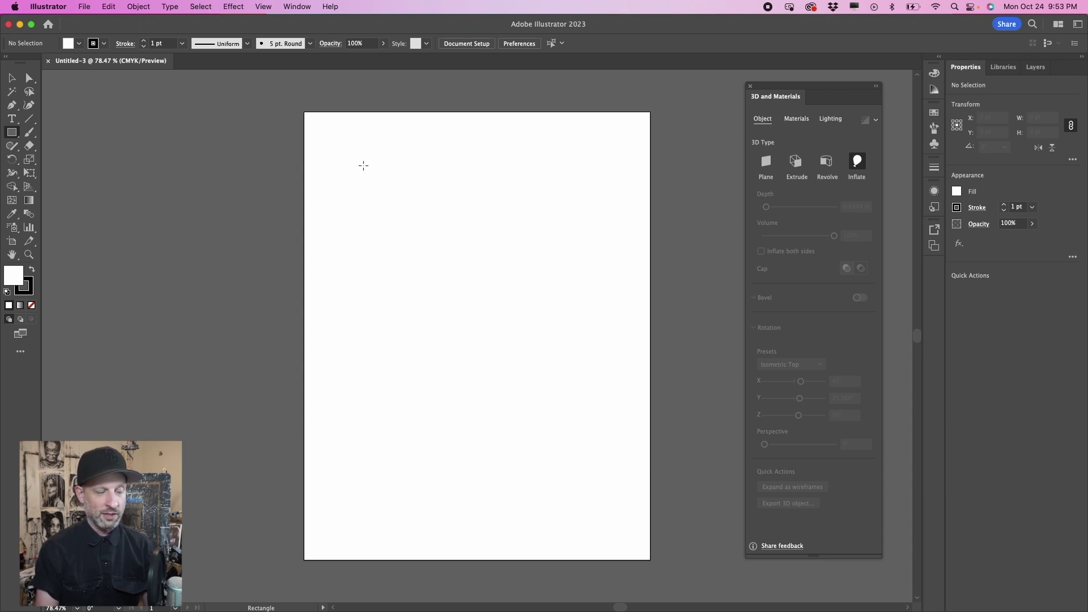
{"action": "left_click_drag", "start_coordinate": [354, 163], "coordinate": [427, 234]}
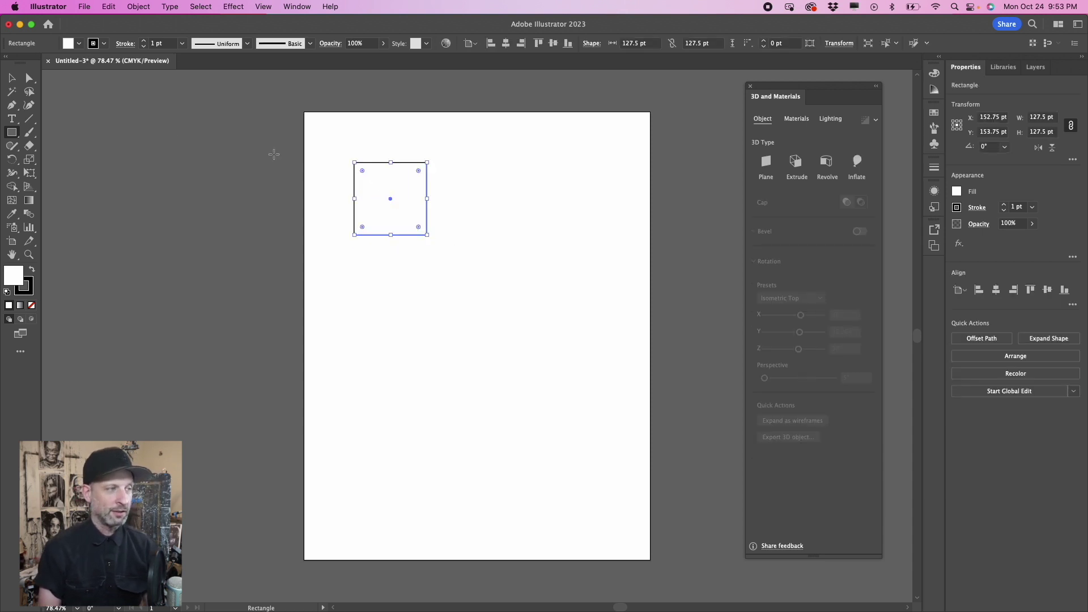
{"action": "left_click_drag", "start_coordinate": [12, 132], "coordinate": [58, 159]}
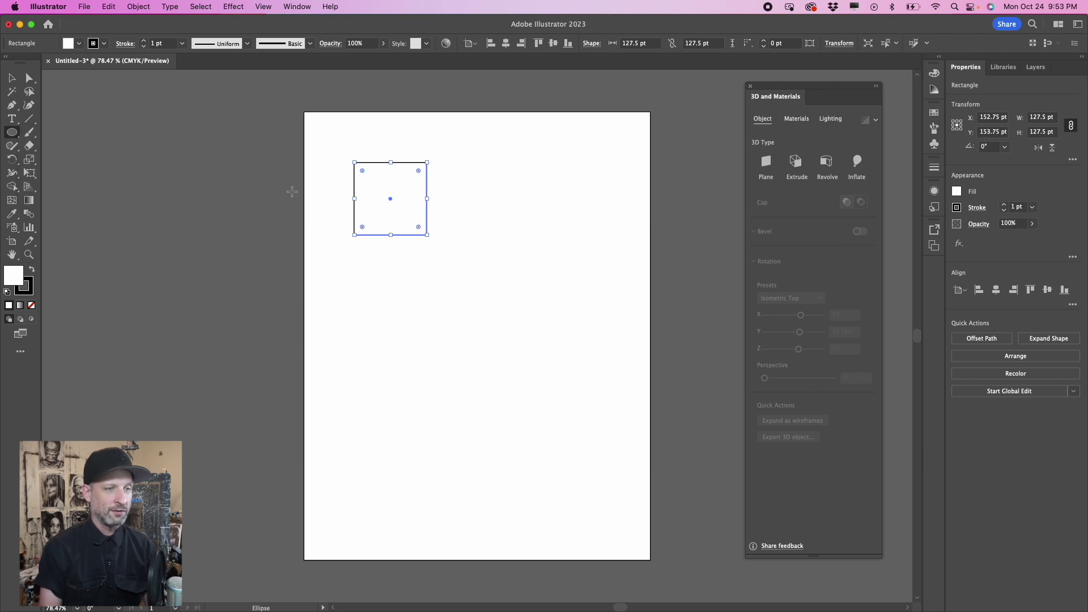
{"action": "left_click_drag", "start_coordinate": [471, 247], "coordinate": [556, 310]}
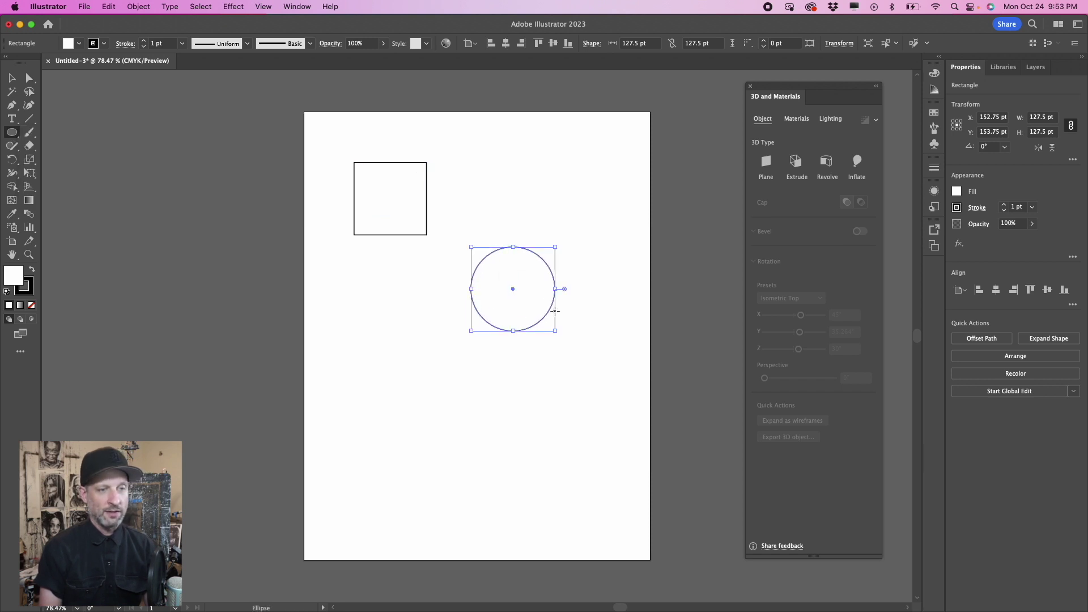
Step: Draw a closed triangle with the Pen tool near the artboard's right edge, level with the square
{"action": "left_click", "coordinate": [20, 109]}
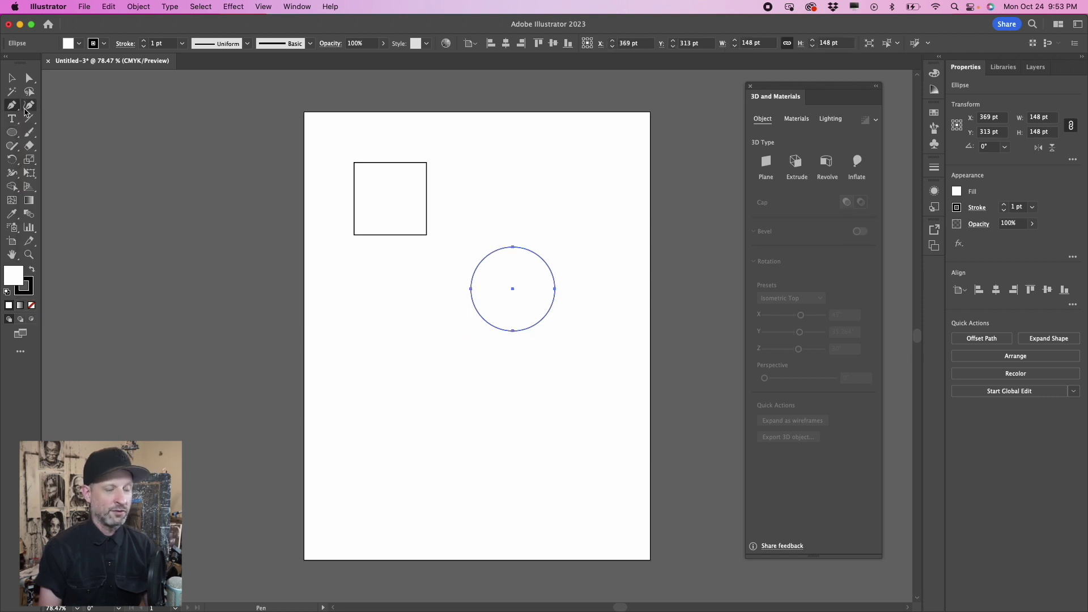
{"action": "left_click", "coordinate": [602, 163]}
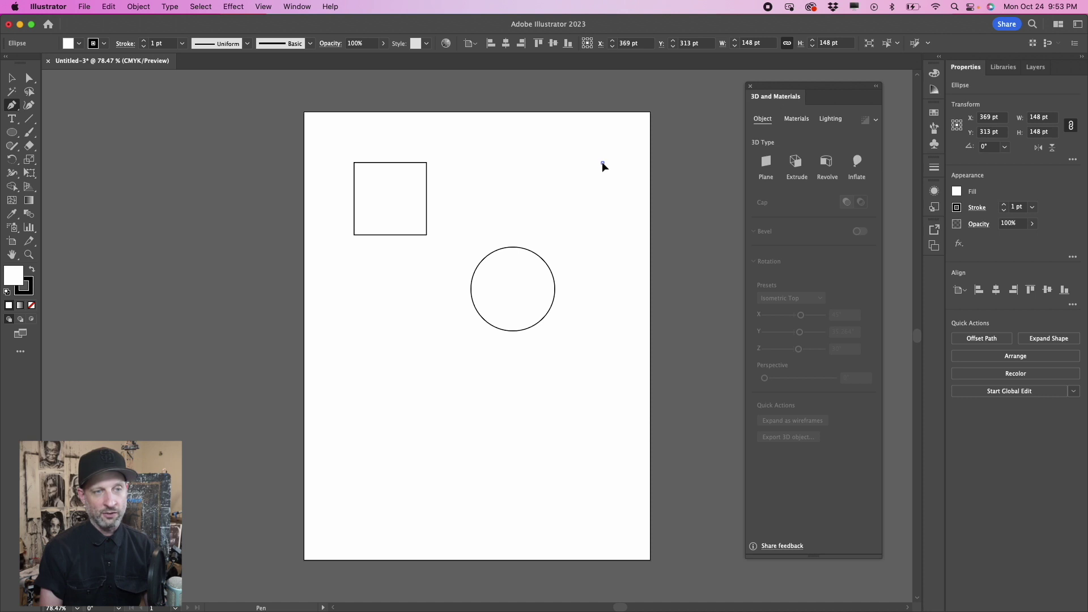
{"action": "left_click", "coordinate": [568, 235]}
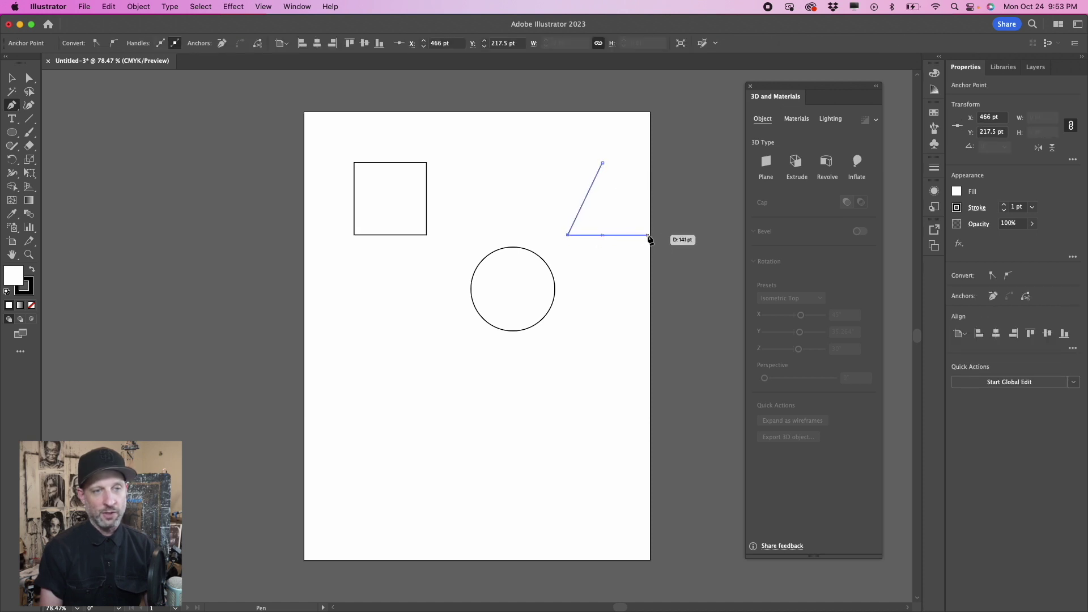
{"action": "left_click", "coordinate": [650, 235]}
{"action": "left_click", "coordinate": [603, 163]}
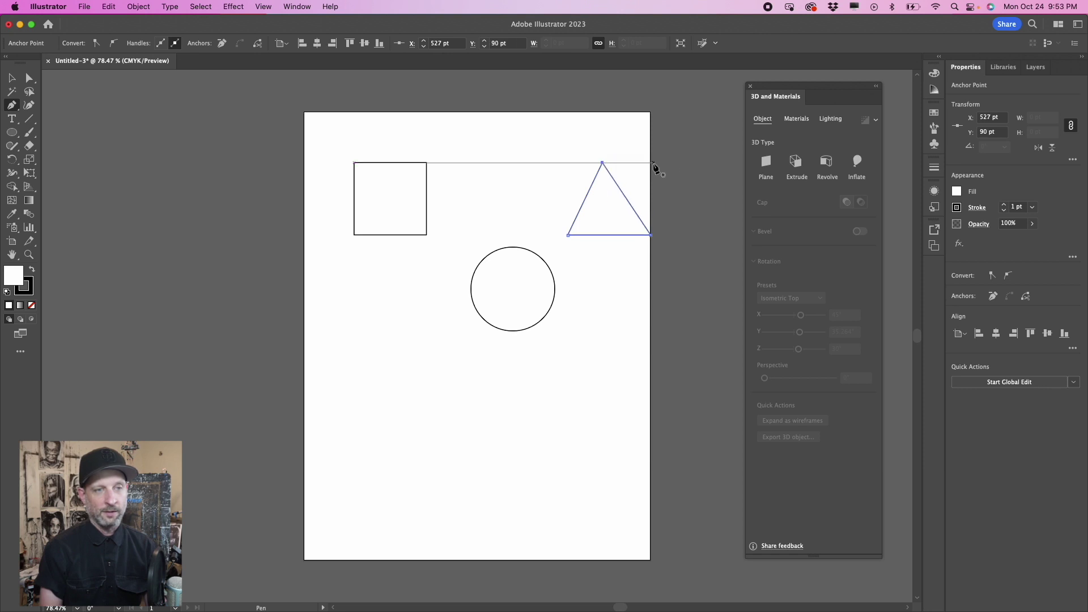
Step: Fill the square, circle and triangle with golden yellow and remove their strokes
{"action": "left_click", "coordinate": [12, 78]}
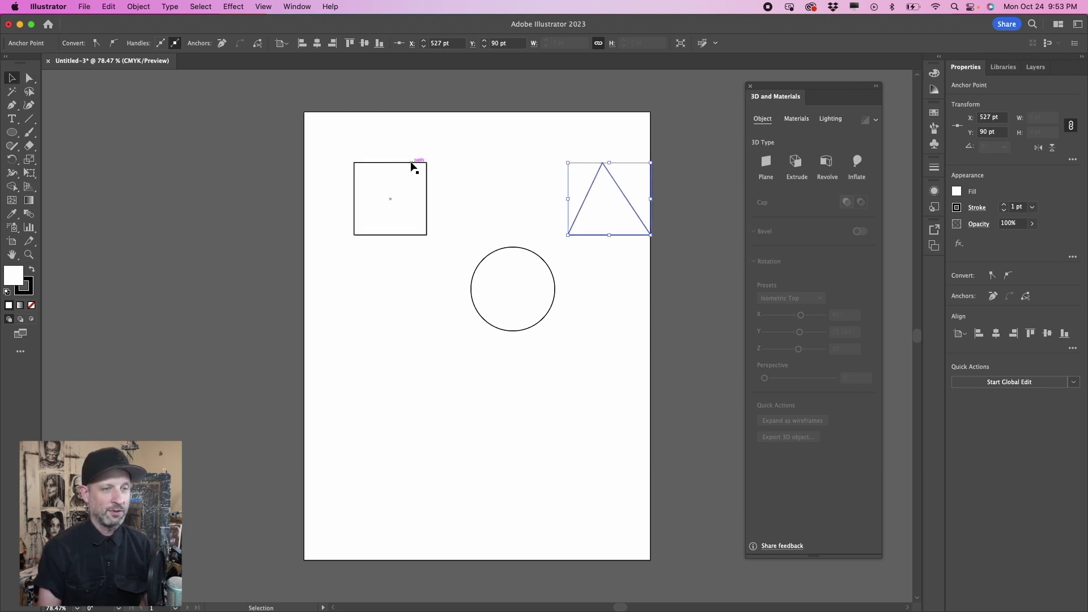
{"action": "left_click_drag", "start_coordinate": [310, 118], "coordinate": [674, 356]}
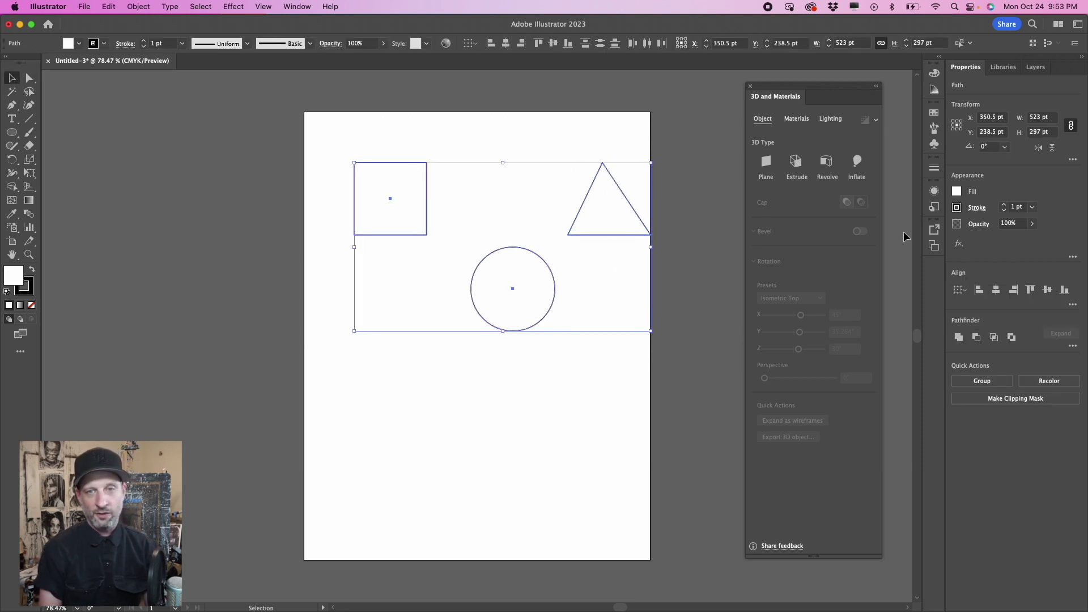
{"action": "left_click", "coordinate": [957, 192]}
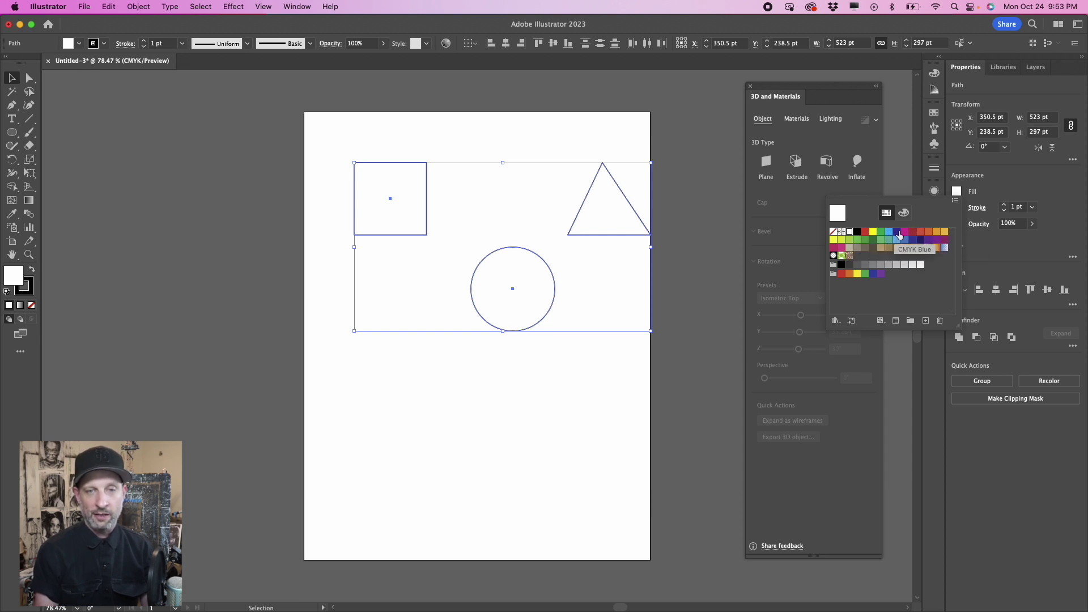
{"action": "left_click", "coordinate": [946, 232]}
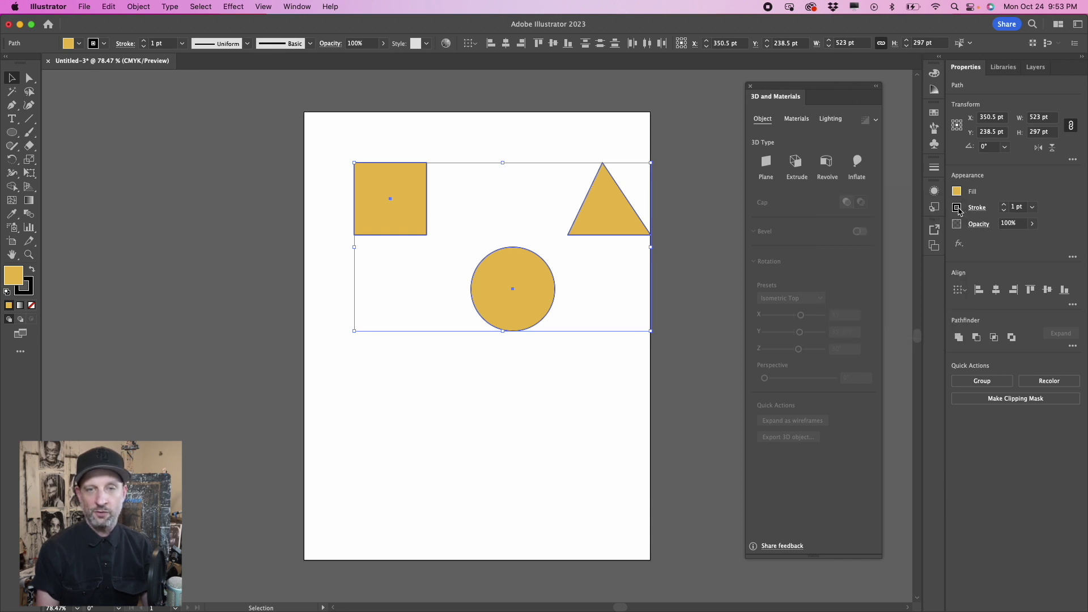
{"action": "left_click", "coordinate": [957, 208]}
{"action": "left_click", "coordinate": [832, 248]}
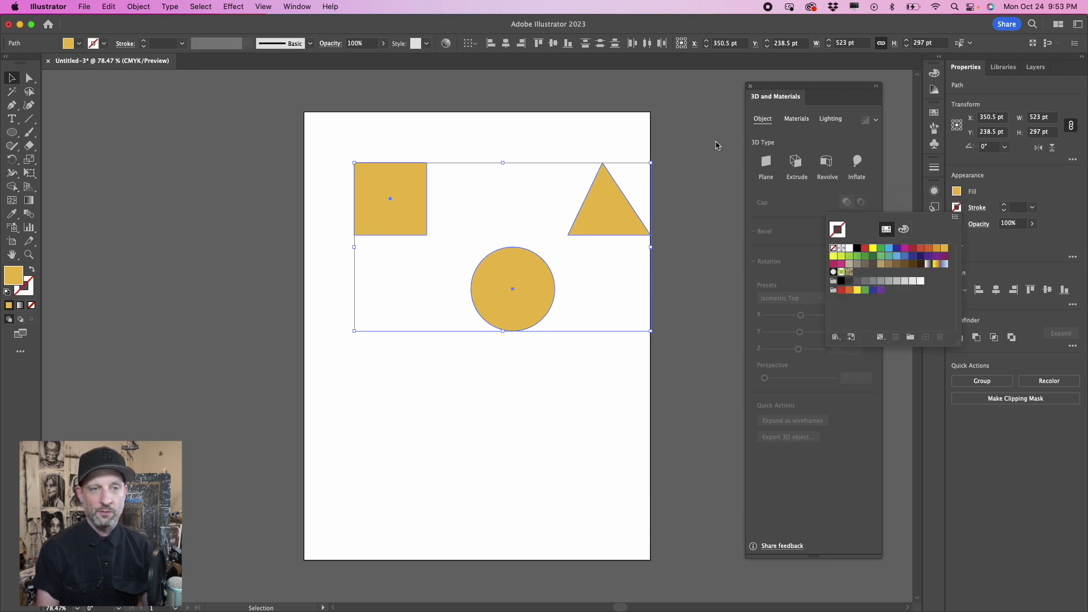
Step: Move the three shapes together to about X 306 pt, Y 228.5 pt, centered across the artboard, and keep all three selected
{"action": "left_click_drag", "start_coordinate": [405, 181], "coordinate": [382, 176]}
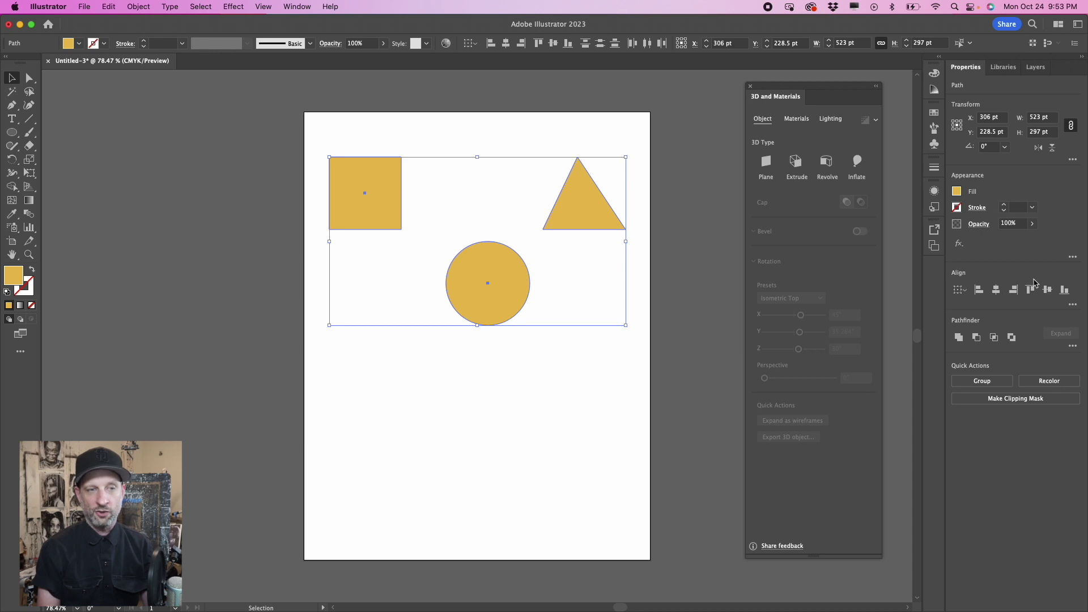
{"action": "left_click", "coordinate": [409, 149]}
{"action": "left_click_drag", "start_coordinate": [323, 113], "coordinate": [688, 352]}
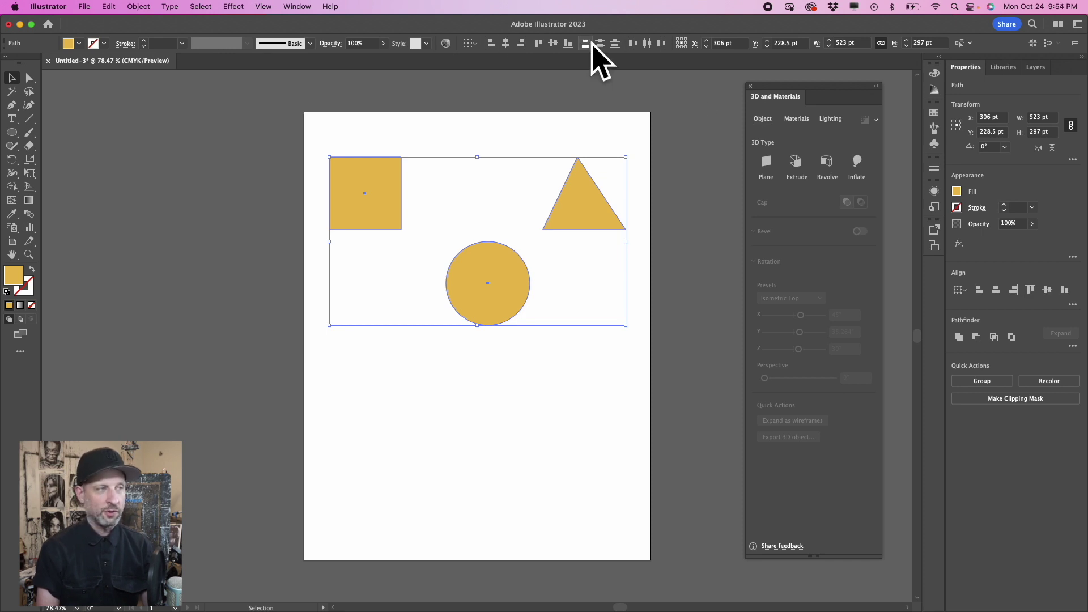
{"action": "left_click", "coordinate": [297, 7]}
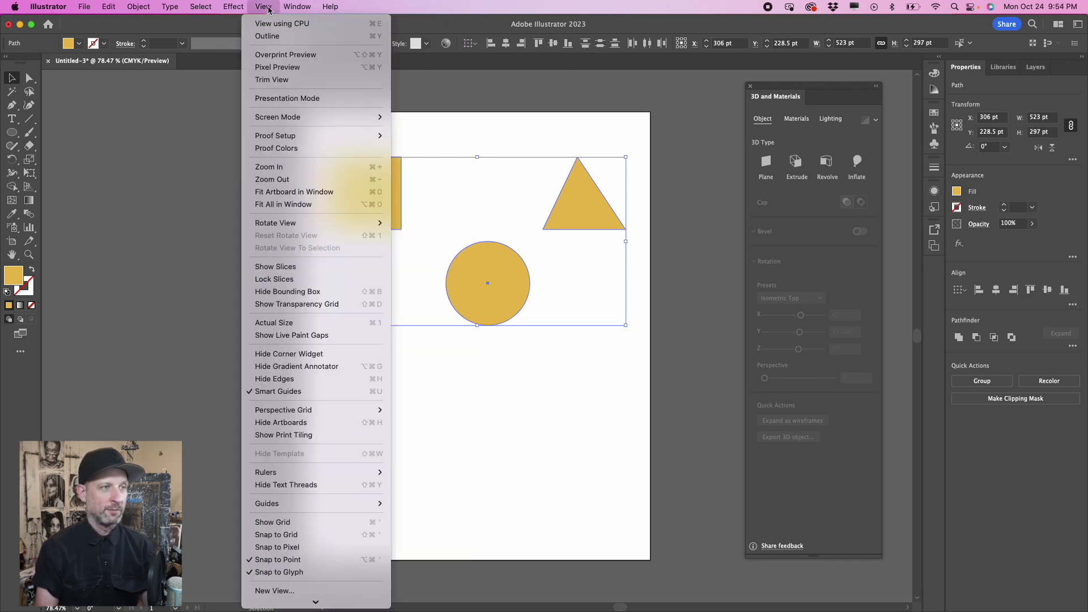
{"action": "left_click", "coordinate": [612, 77]}
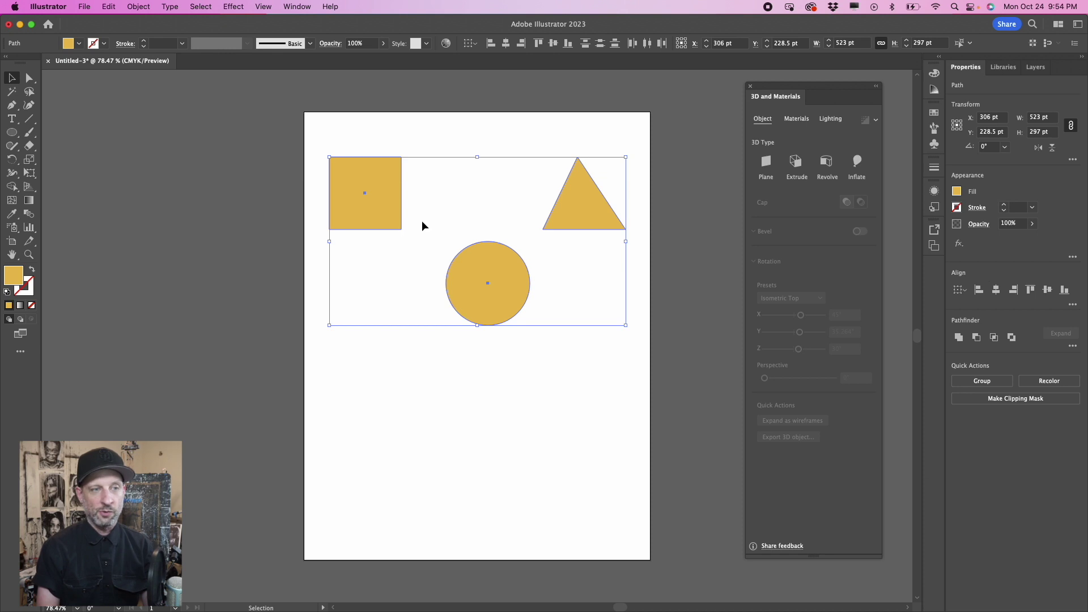
Step: Align the three shapes on their vertical centers and distribute them evenly by their horizontal centers
{"action": "left_click", "coordinate": [1047, 290]}
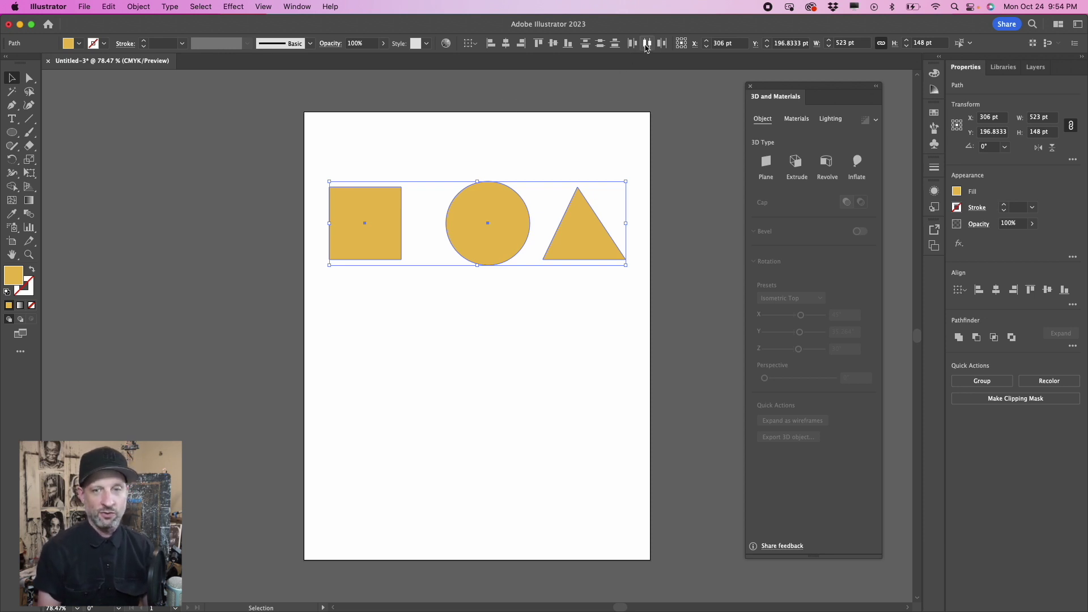
{"action": "left_click", "coordinate": [1072, 305]}
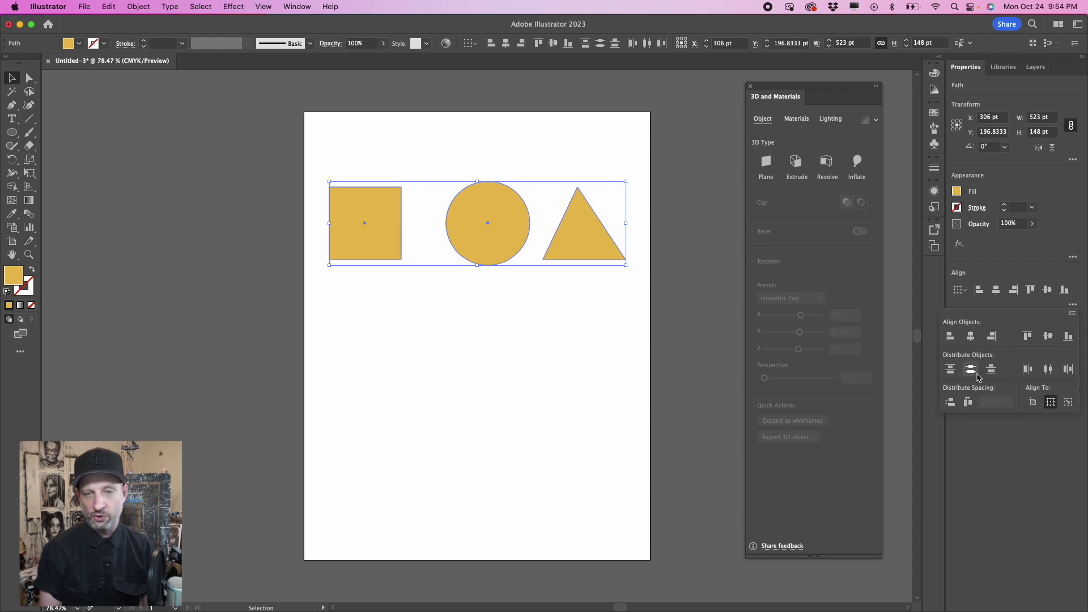
{"action": "left_click", "coordinate": [1047, 369]}
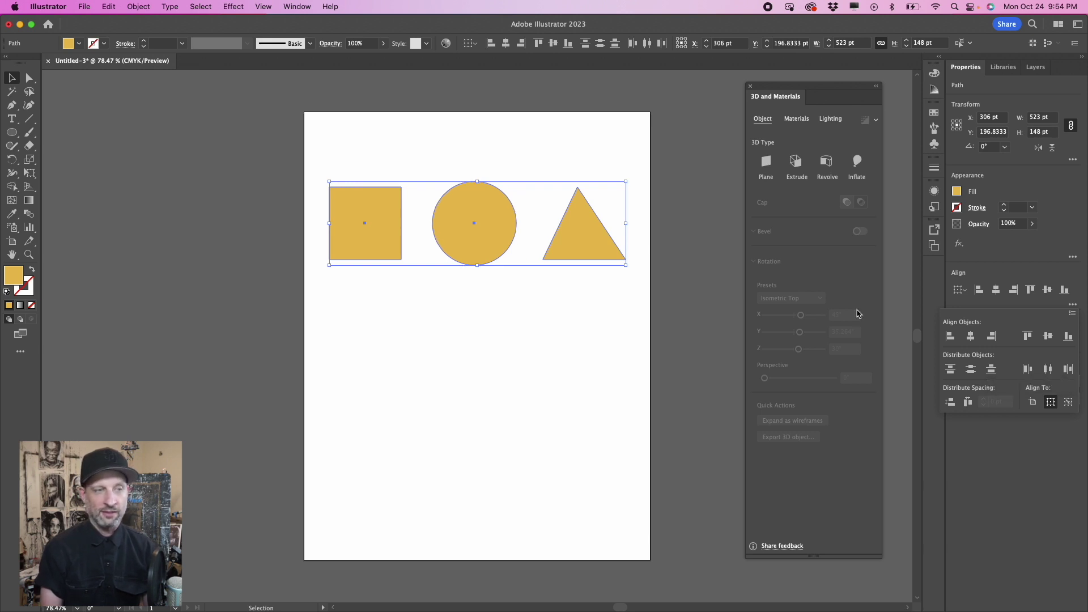
{"action": "left_click", "coordinate": [498, 222]}
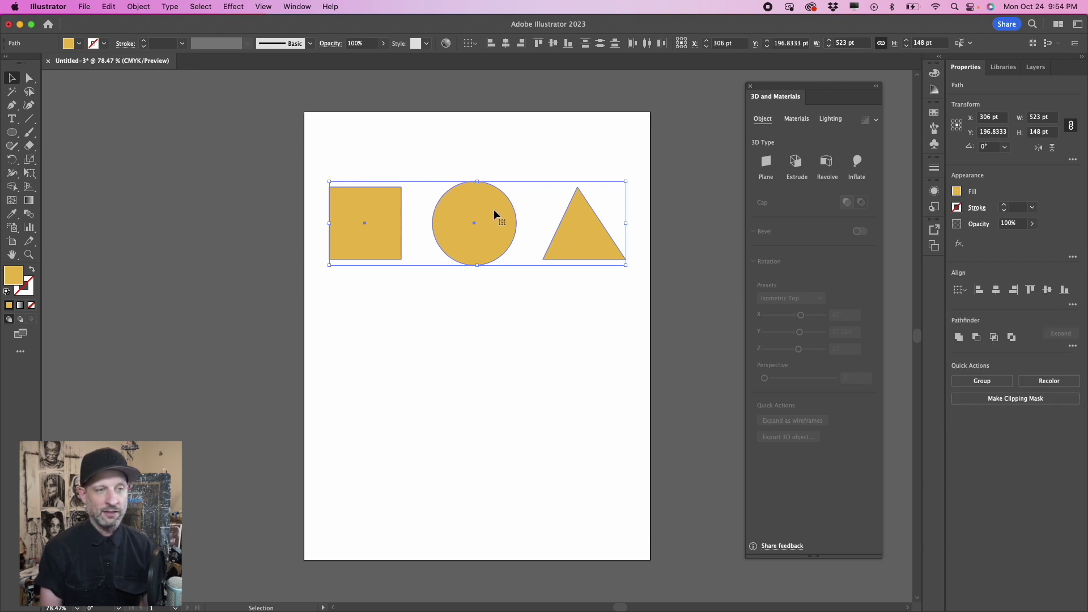
Step: Move the row of shapes up about 20 pt and combine the square, circle and triangle into one compound path
{"action": "left_click_drag", "start_coordinate": [494, 209], "coordinate": [494, 199]}
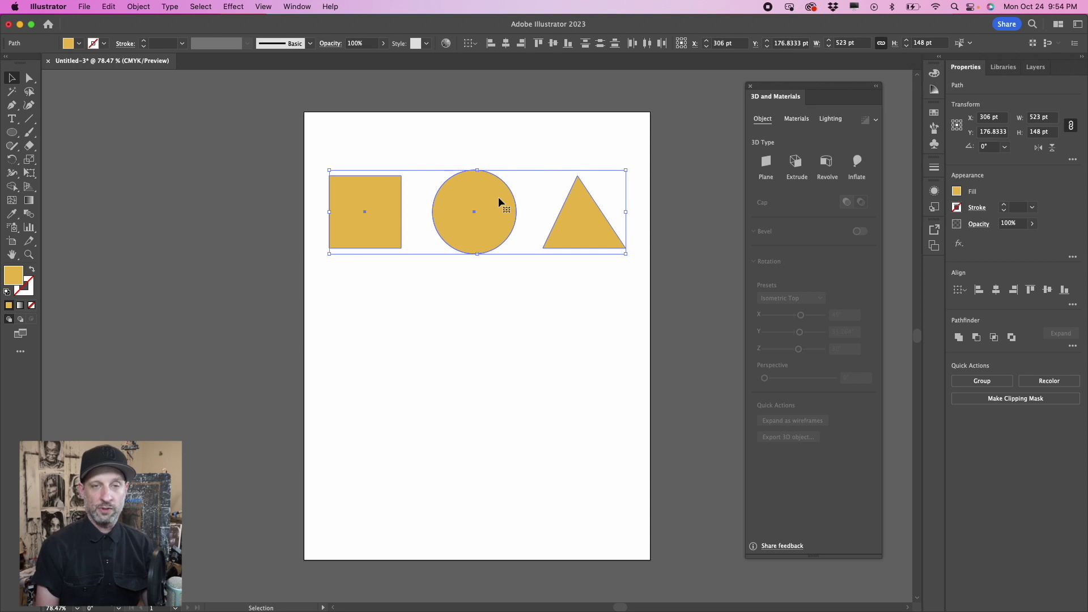
{"action": "left_click", "coordinate": [467, 305]}
{"action": "left_click_drag", "start_coordinate": [339, 148], "coordinate": [630, 287]}
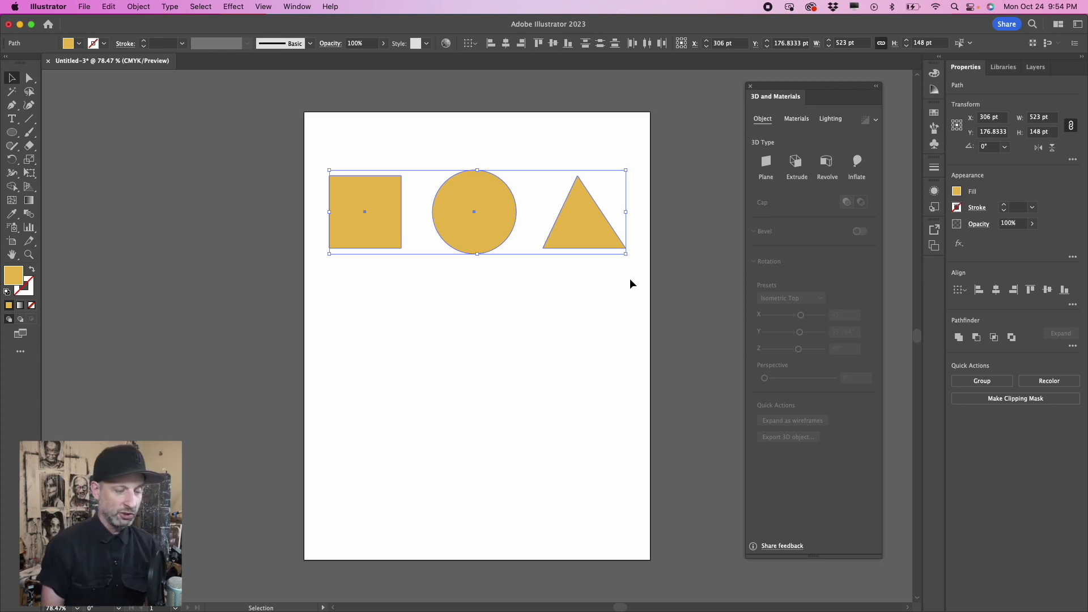
{"action": "key", "text": "a"}
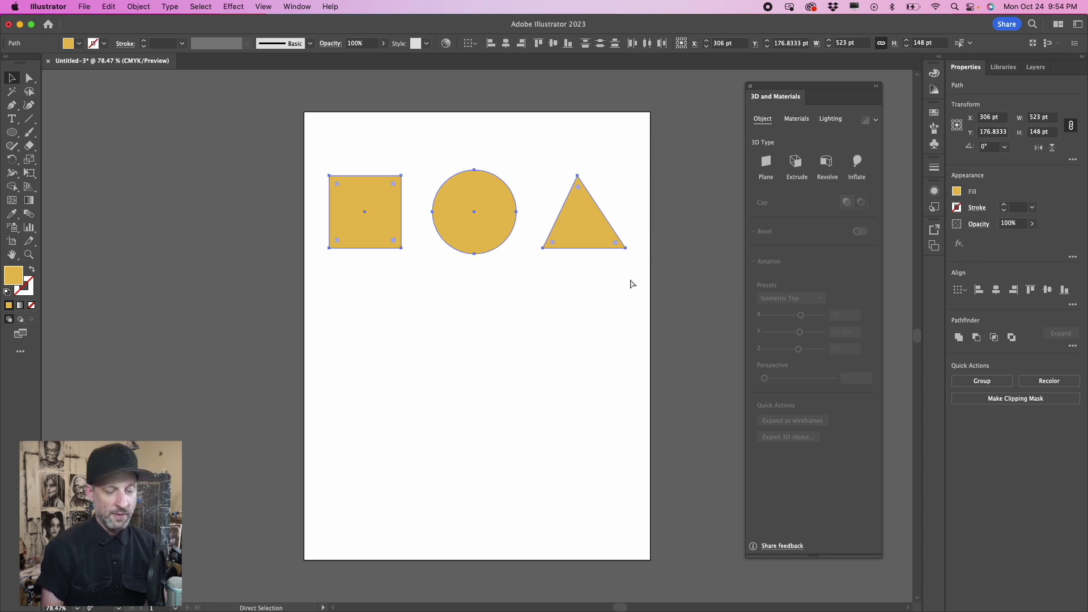
{"action": "key", "text": "super+8"}
{"action": "key", "text": "v"}
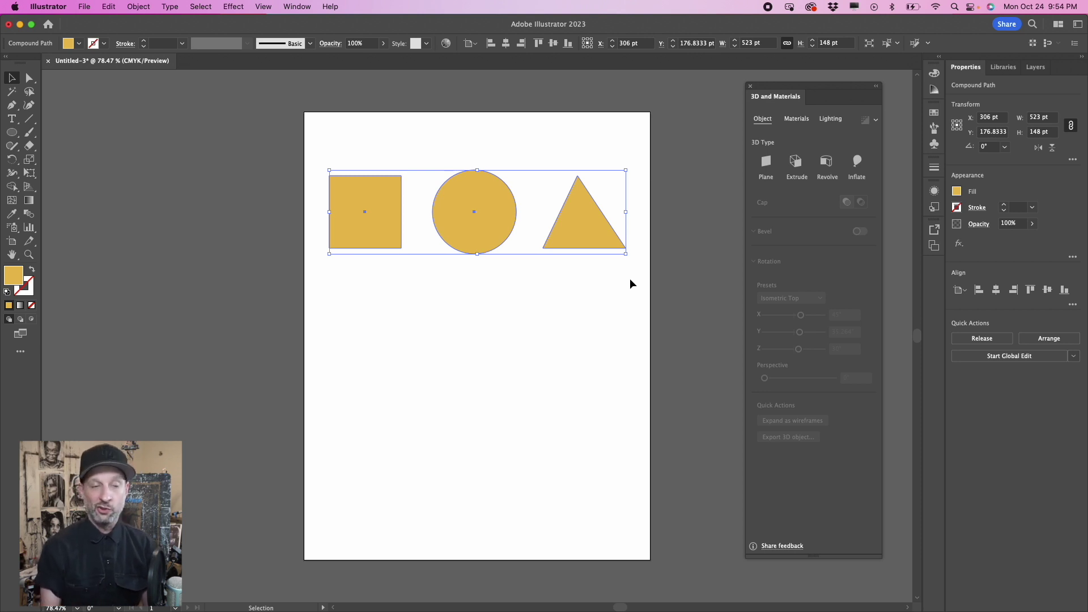
{"action": "left_click", "coordinate": [574, 289]}
{"action": "left_click", "coordinate": [576, 234]}
{"action": "left_click", "coordinate": [582, 271]}
{"action": "left_click", "coordinate": [573, 234]}
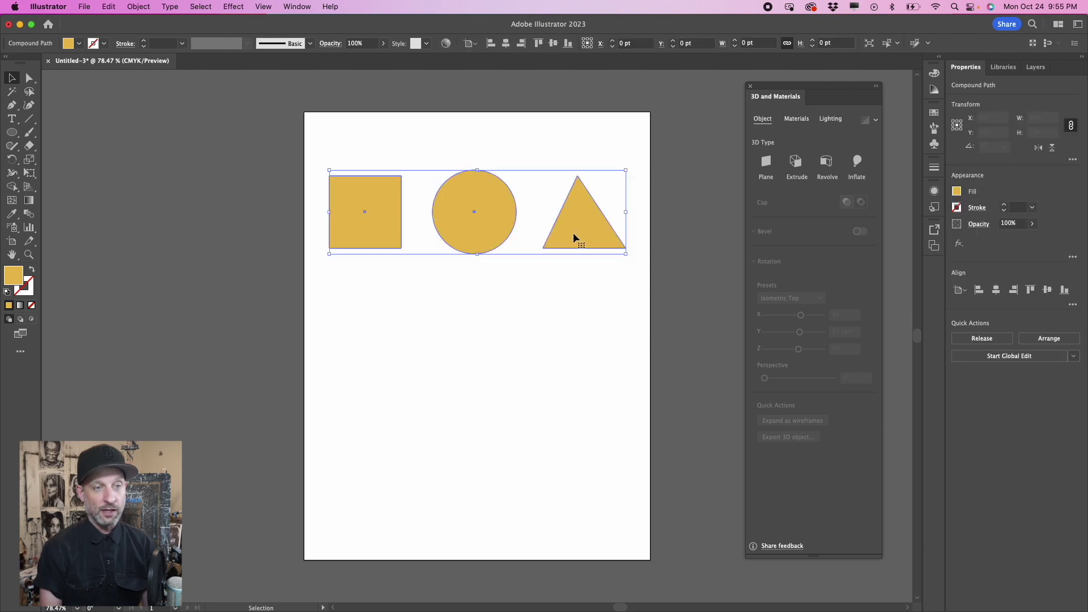
Step: Try moving the compound path as one object, ending with it back at X 306 pt, Y about 176.8 pt
{"action": "left_click", "coordinate": [566, 285]}
{"action": "left_click", "coordinate": [579, 228]}
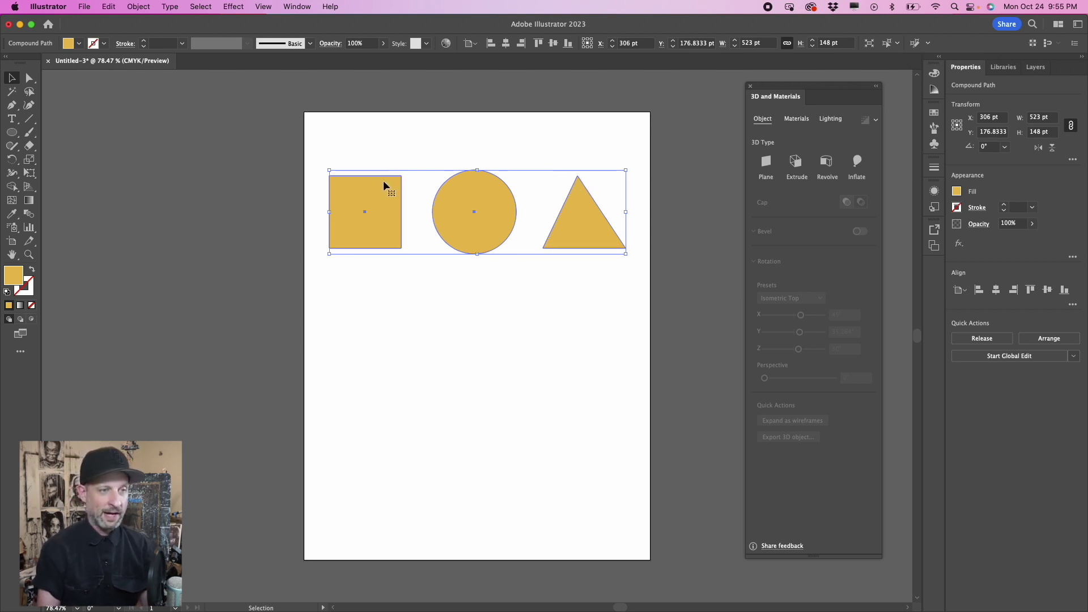
{"action": "mouse_move", "coordinate": [383, 181]}
{"action": "left_mouse_down"}
{"action": "mouse_move", "coordinate": [374, 187]}
{"action": "mouse_move", "coordinate": [386, 186]}
{"action": "left_mouse_up"}
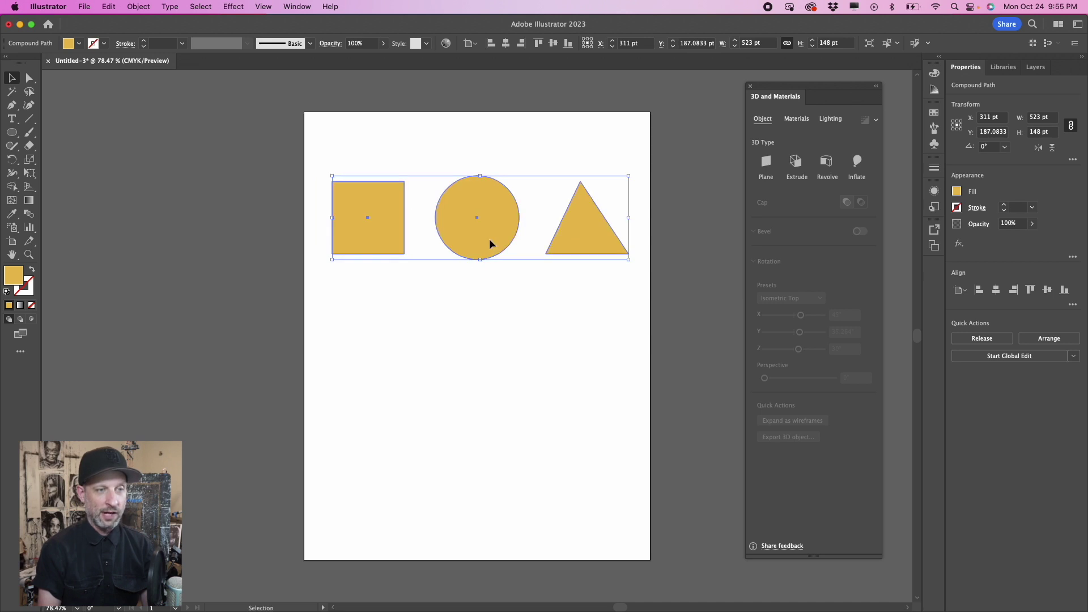
{"action": "mouse_move", "coordinate": [488, 239]}
{"action": "left_mouse_down"}
{"action": "mouse_move", "coordinate": [482, 249]}
{"action": "mouse_move", "coordinate": [500, 230]}
{"action": "left_mouse_up"}
{"action": "left_click", "coordinate": [531, 298]}
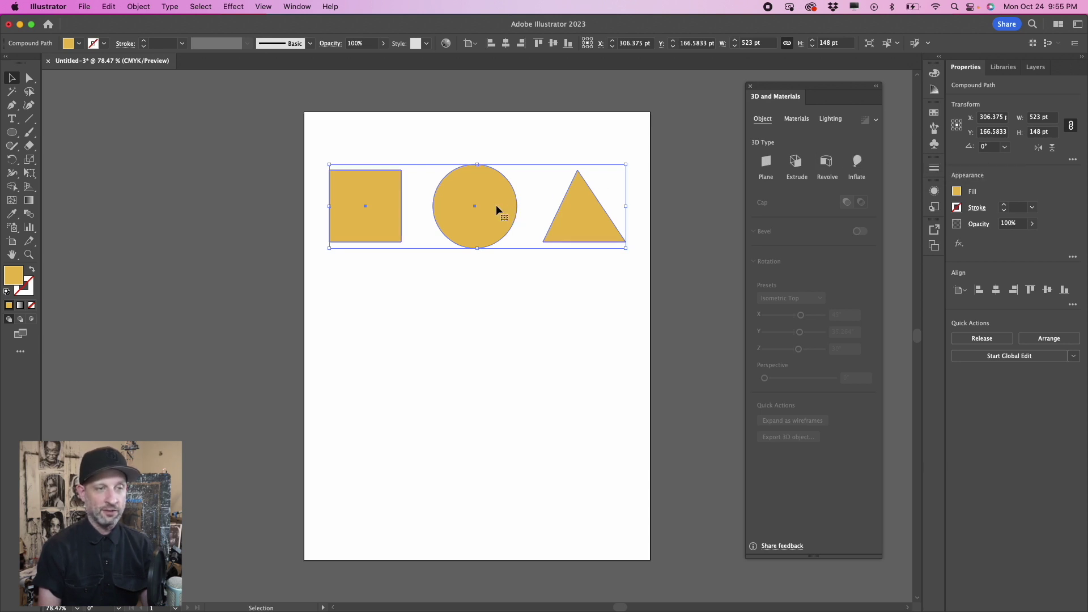
{"action": "left_click_drag", "start_coordinate": [498, 206], "coordinate": [498, 212]}
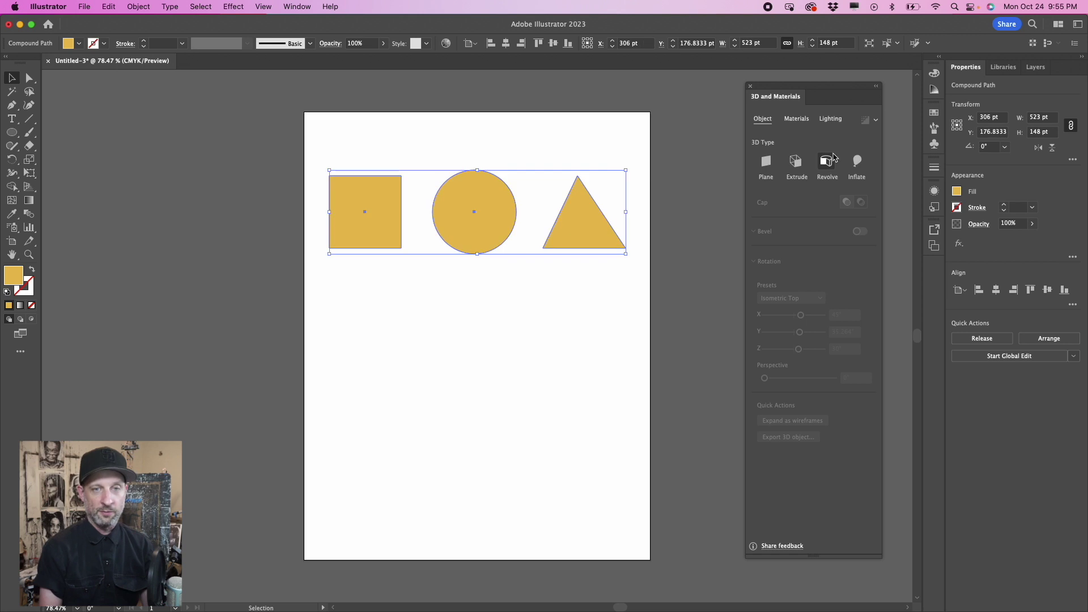
Step: Apply the 3D Inflate effect to the compound path and set its rotation preset to Isometric Top
{"action": "left_click", "coordinate": [856, 163]}
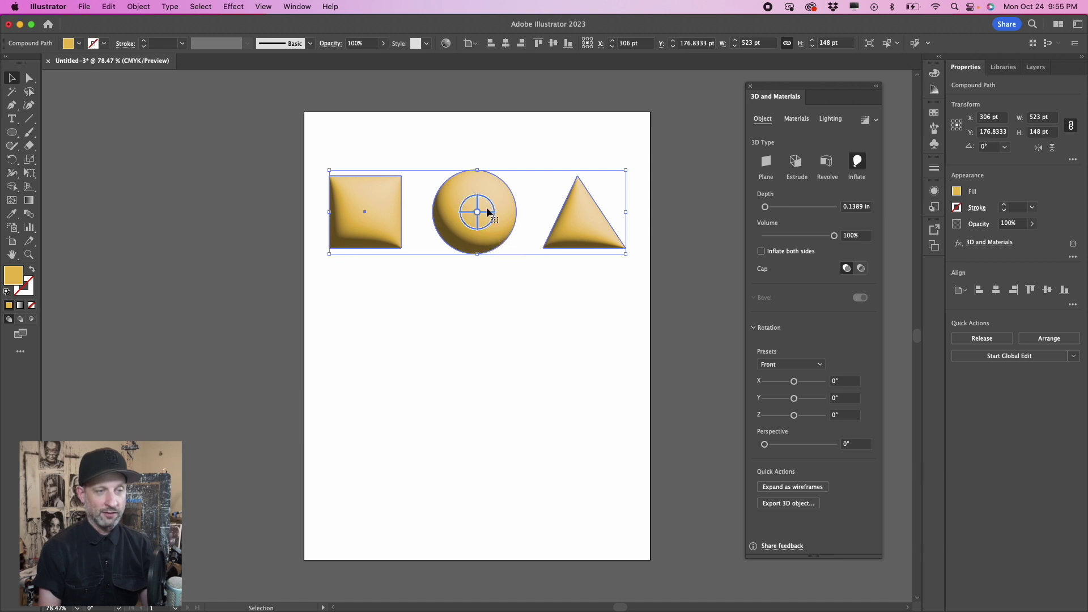
{"action": "mouse_move", "coordinate": [478, 214]}
{"action": "left_mouse_down"}
{"action": "mouse_move", "coordinate": [488, 189]}
{"action": "mouse_move", "coordinate": [470, 161]}
{"action": "mouse_move", "coordinate": [443, 222]}
{"action": "mouse_move", "coordinate": [539, 223]}
{"action": "mouse_move", "coordinate": [483, 138]}
{"action": "mouse_move", "coordinate": [447, 230]}
{"action": "mouse_move", "coordinate": [517, 245]}
{"action": "mouse_move", "coordinate": [515, 181]}
{"action": "mouse_move", "coordinate": [478, 180]}
{"action": "mouse_move", "coordinate": [469, 228]}
{"action": "mouse_move", "coordinate": [481, 210]}
{"action": "left_mouse_up"}
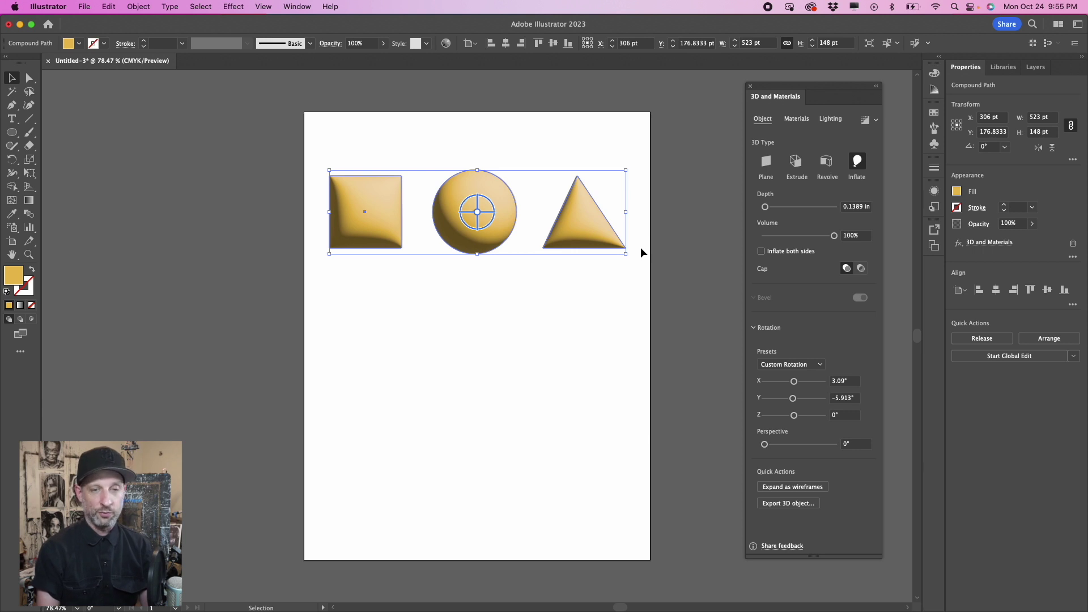
{"action": "left_click", "coordinate": [820, 366]}
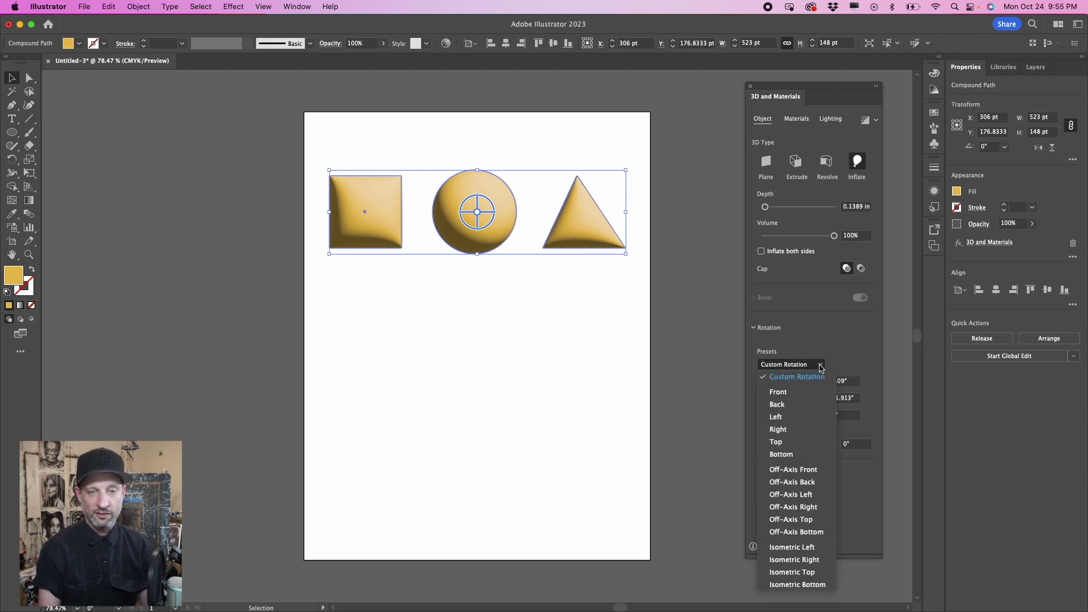
{"action": "left_click", "coordinate": [820, 366]}
{"action": "left_click", "coordinate": [818, 366]}
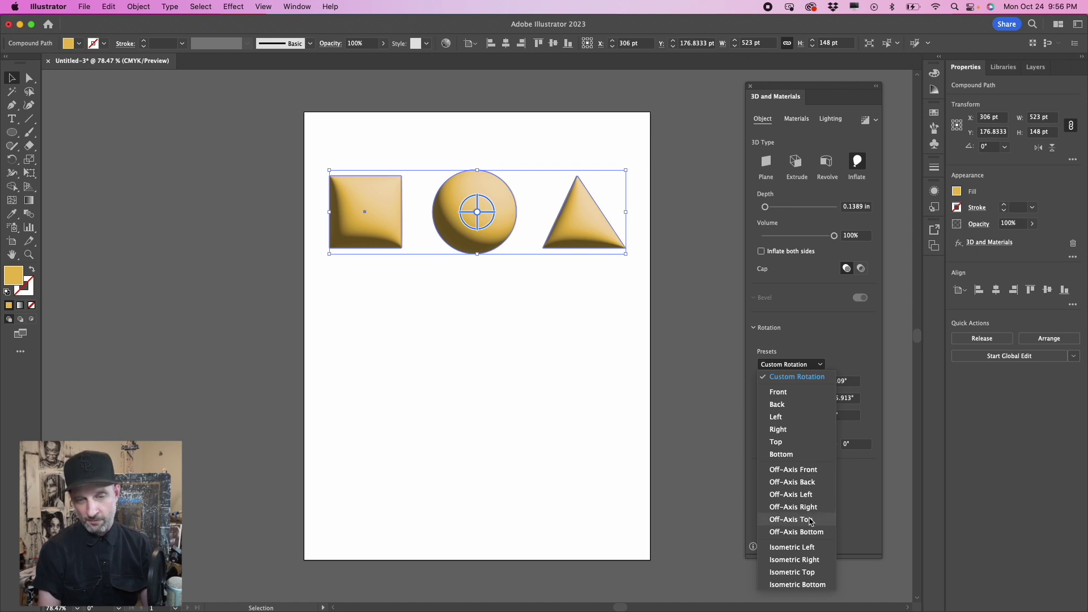
{"action": "left_click", "coordinate": [808, 572]}
{"action": "left_click", "coordinate": [484, 336]}
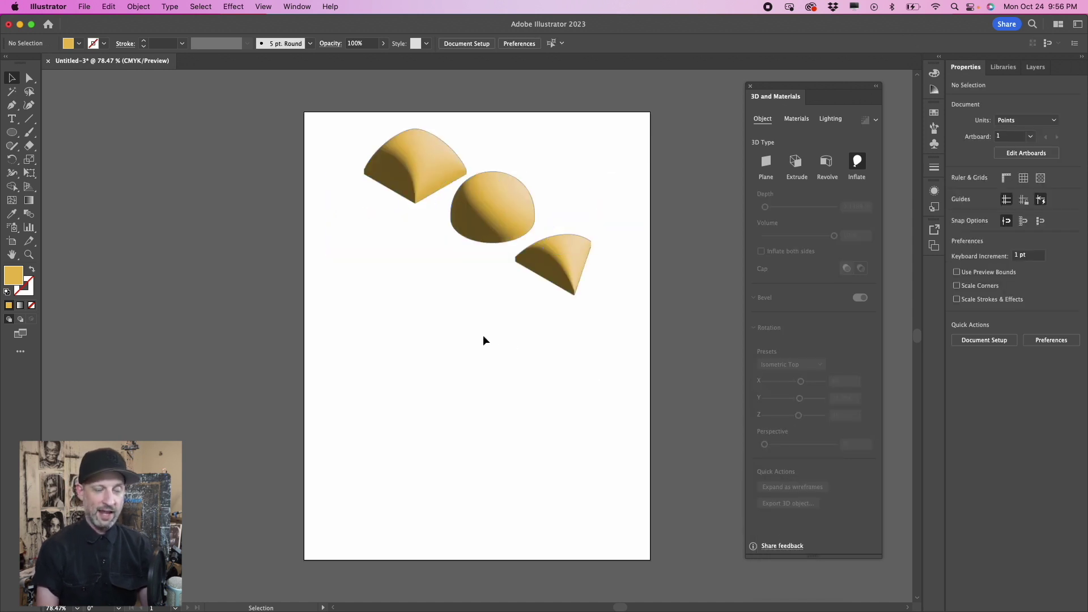
Step: Move the inflated compound path to about X 369 pt, Y 198.8 pt and keep it selected
{"action": "left_click_drag", "start_coordinate": [492, 199], "coordinate": [541, 217]}
{"action": "left_click", "coordinate": [501, 335]}
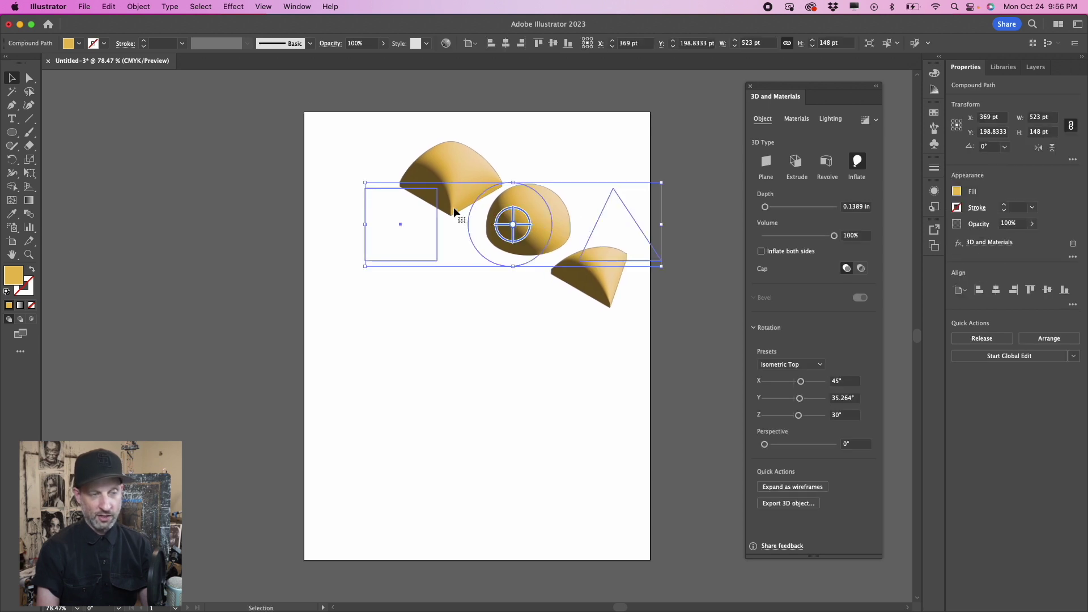
{"action": "left_click", "coordinate": [329, 198]}
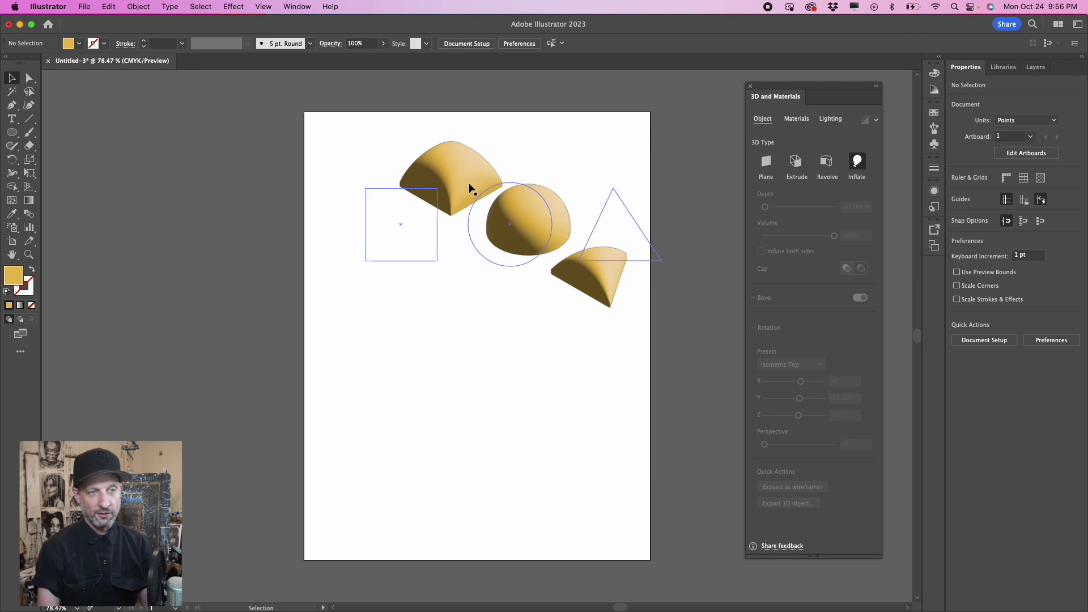
{"action": "left_click", "coordinate": [510, 201]}
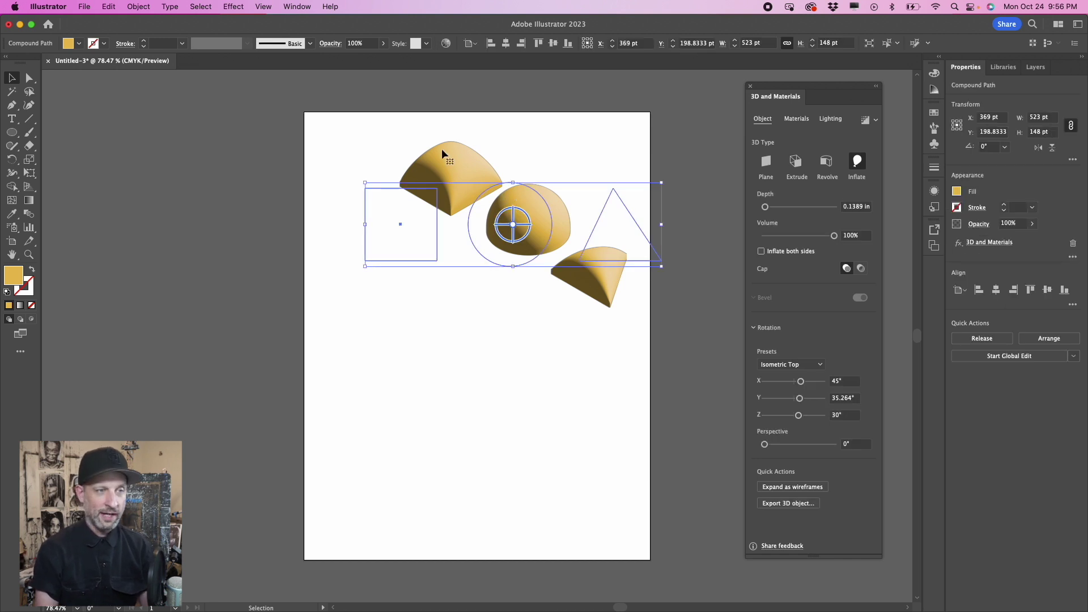
{"action": "left_click", "coordinate": [355, 132]}
{"action": "left_click", "coordinate": [539, 227]}
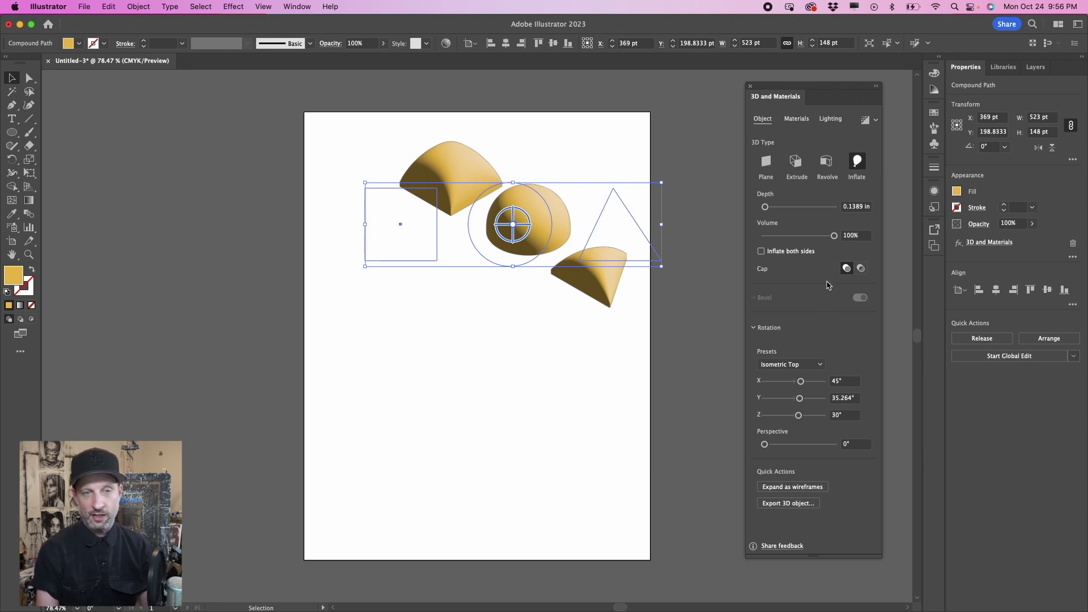
{"action": "left_click_drag", "start_coordinate": [766, 210], "coordinate": [765, 208]}
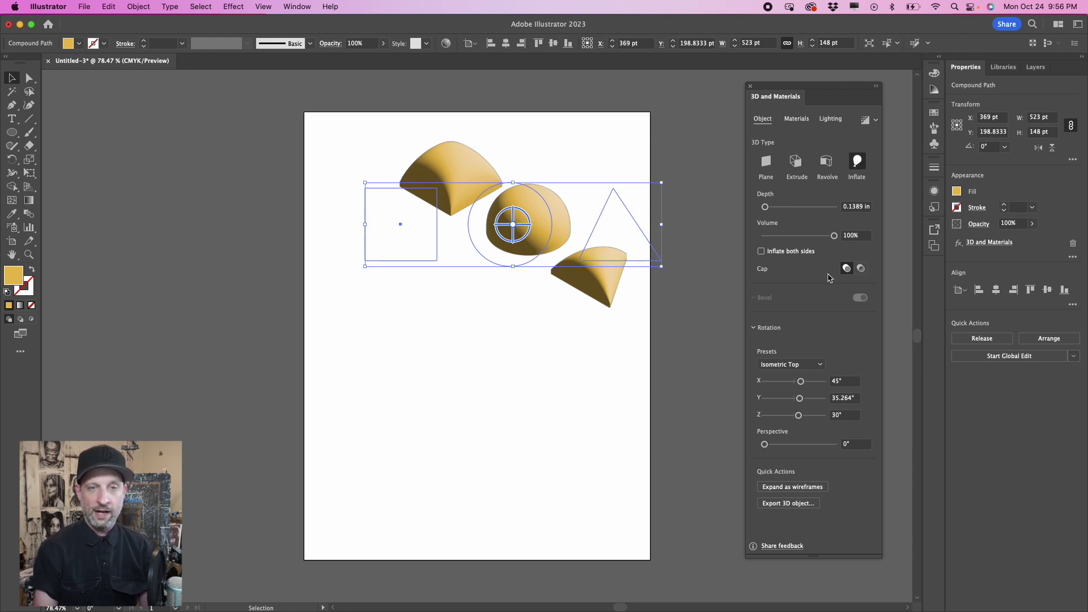
Step: Try the Canopy Diamond Concrete Tiles, Carved Concrete and Spotted Concrete substance materials on the inflated shapes
{"action": "left_click", "coordinate": [796, 120]}
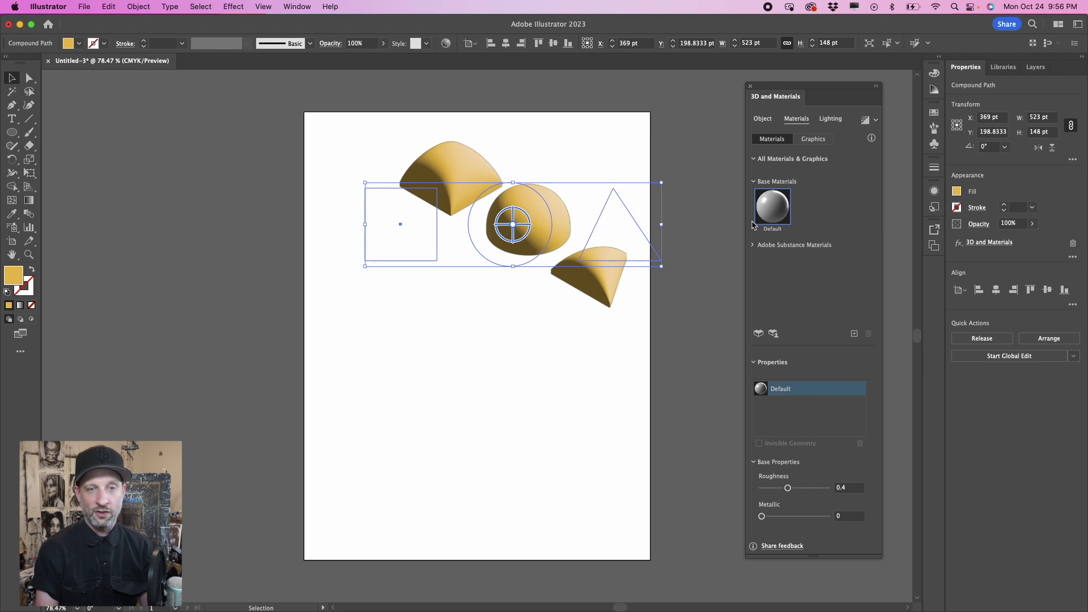
{"action": "left_click", "coordinate": [754, 246]}
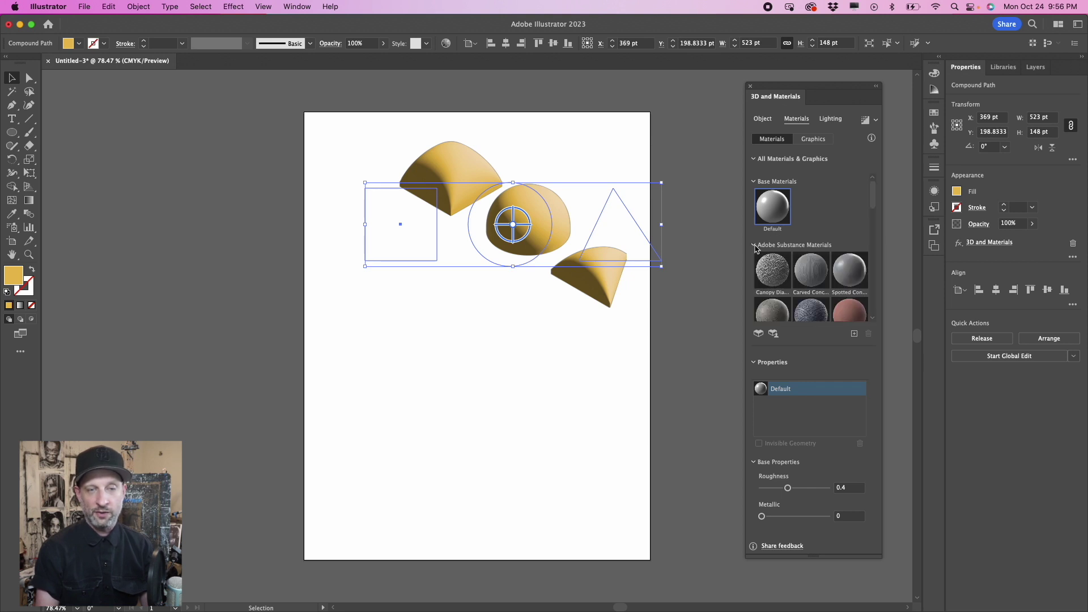
{"action": "left_click", "coordinate": [787, 272]}
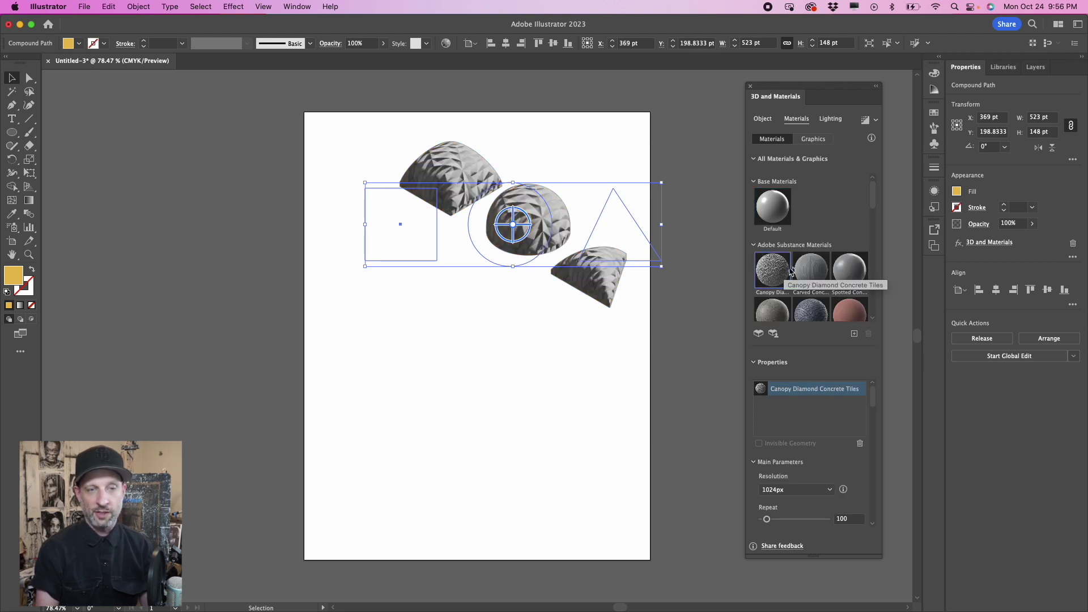
{"action": "left_click", "coordinate": [815, 272]}
{"action": "left_click", "coordinate": [850, 271]}
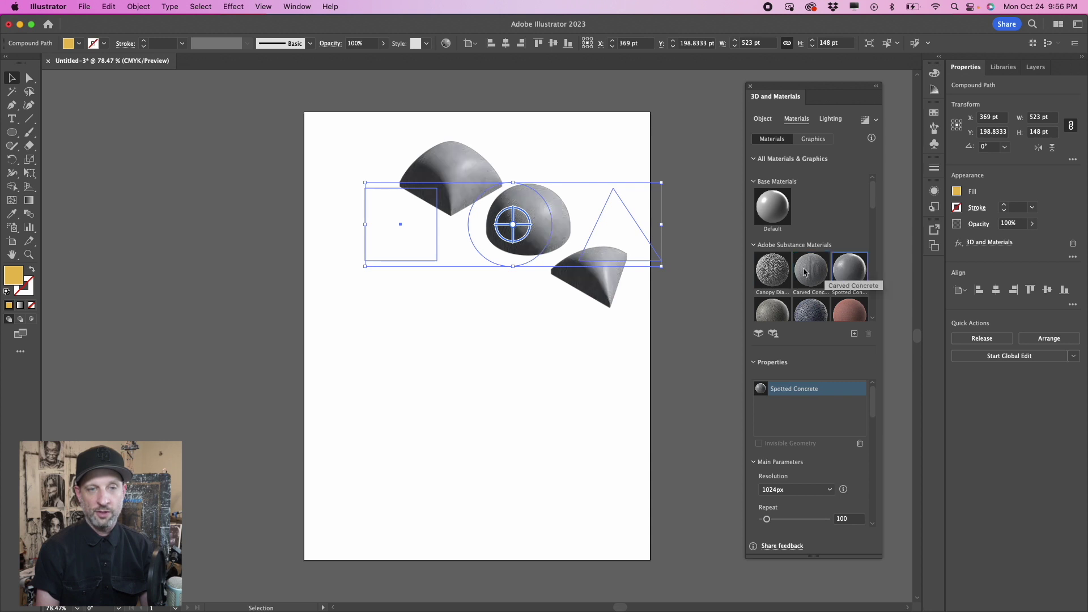
{"action": "left_click", "coordinate": [771, 271]}
Step: Restore the Default base material on the inflated shapes and set its roughness to 0.3
{"action": "left_click", "coordinate": [772, 207]}
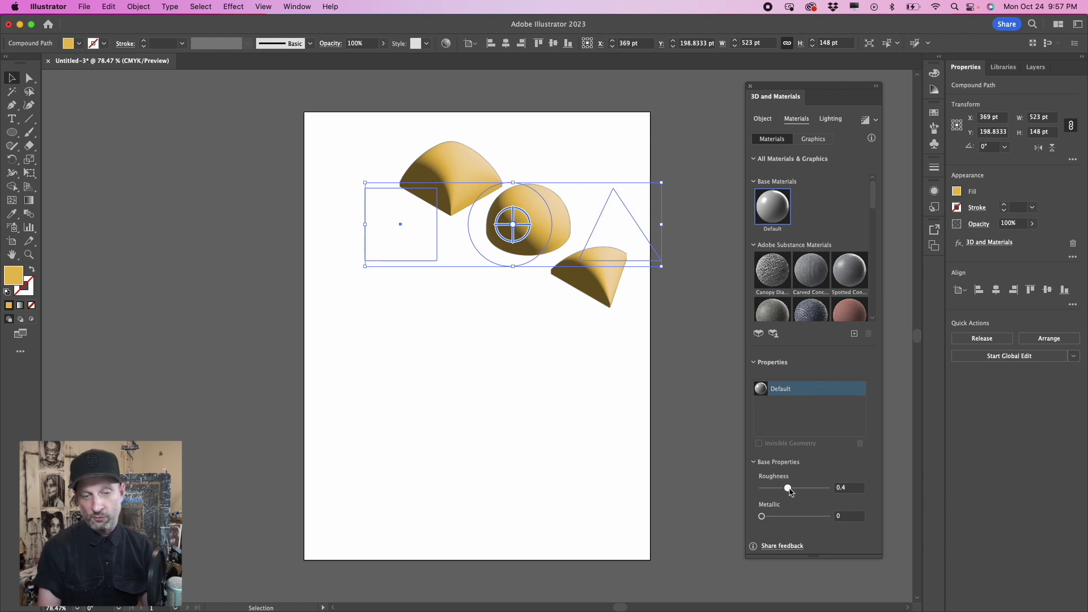
{"action": "mouse_move", "coordinate": [789, 491]}
{"action": "left_mouse_down"}
{"action": "mouse_move", "coordinate": [763, 493]}
{"action": "mouse_move", "coordinate": [834, 488]}
{"action": "mouse_move", "coordinate": [782, 494]}
{"action": "left_mouse_up"}
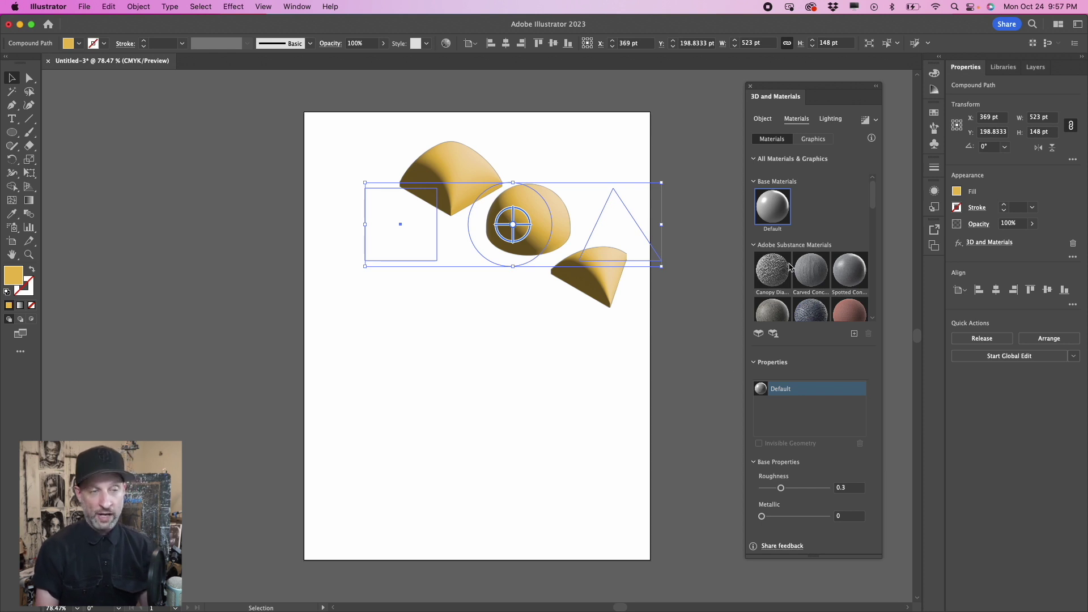
Step: Switch Ray Tracing on in the render settings and turn it back off
{"action": "left_click", "coordinate": [877, 121]}
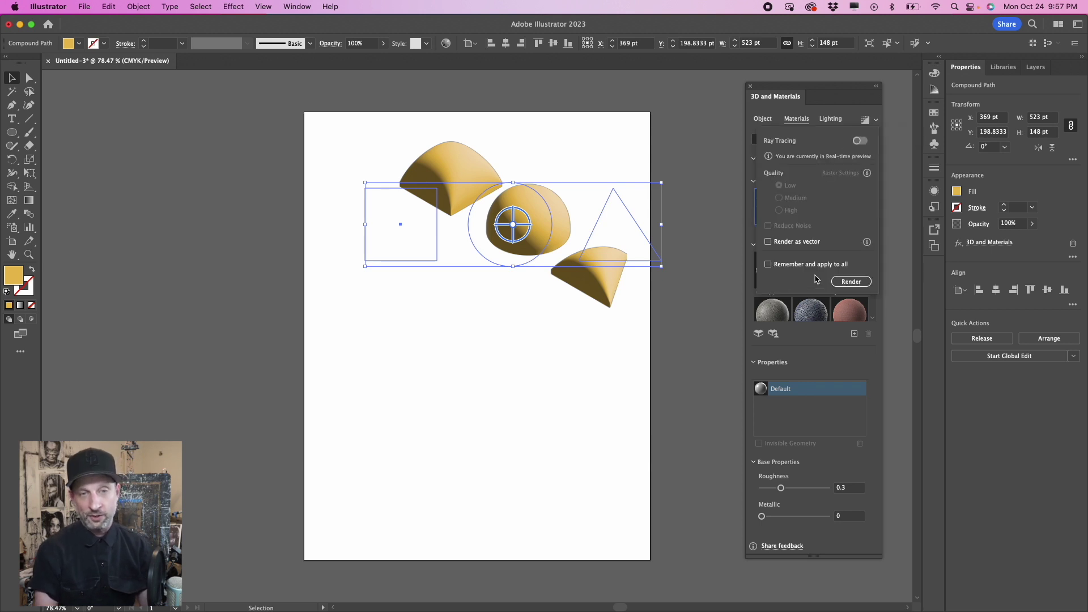
{"action": "left_click", "coordinate": [859, 141]}
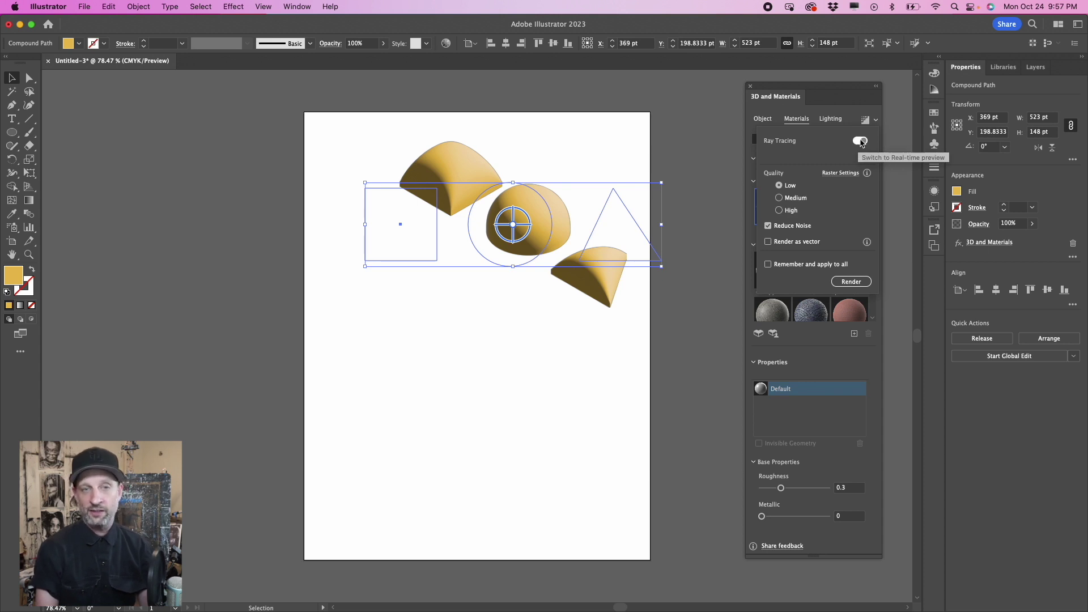
{"action": "left_click", "coordinate": [860, 142]}
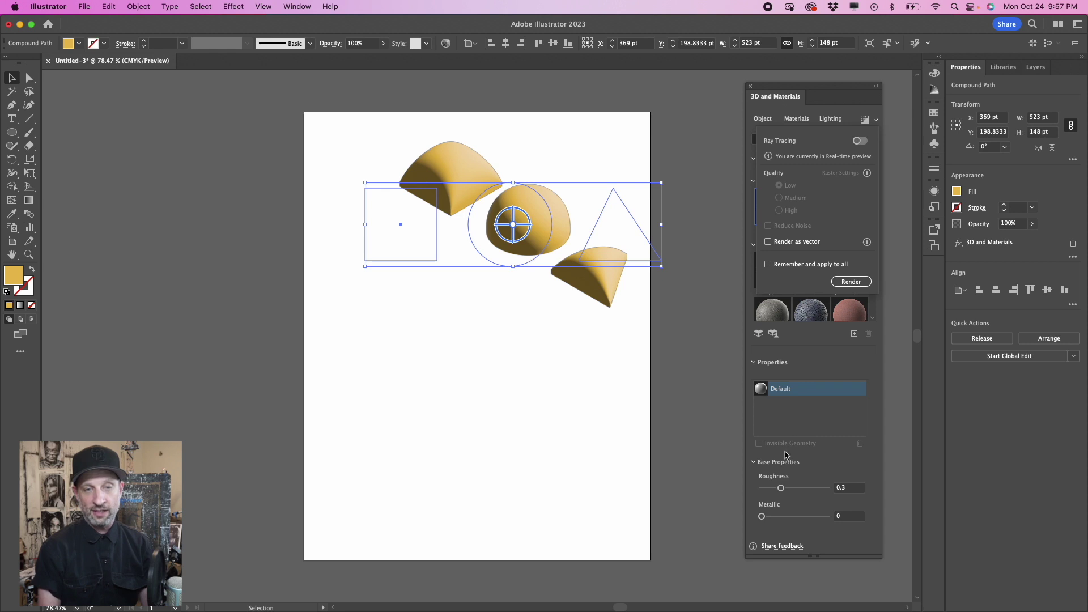
Step: Render the inflated shapes with ray tracing, examine their highlights up close, and return to the real-time preview with nothing selected
{"action": "left_click", "coordinate": [858, 117]}
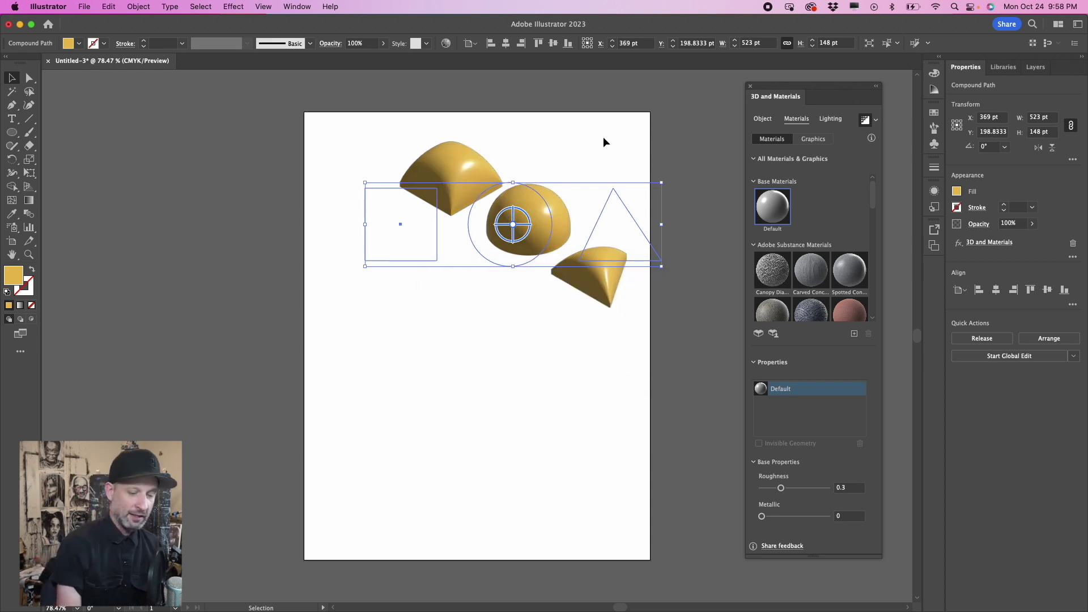
{"action": "key", "text": "super+1"}
{"action": "key", "text": "super+equal"}
{"action": "key", "text": "super+equal"}
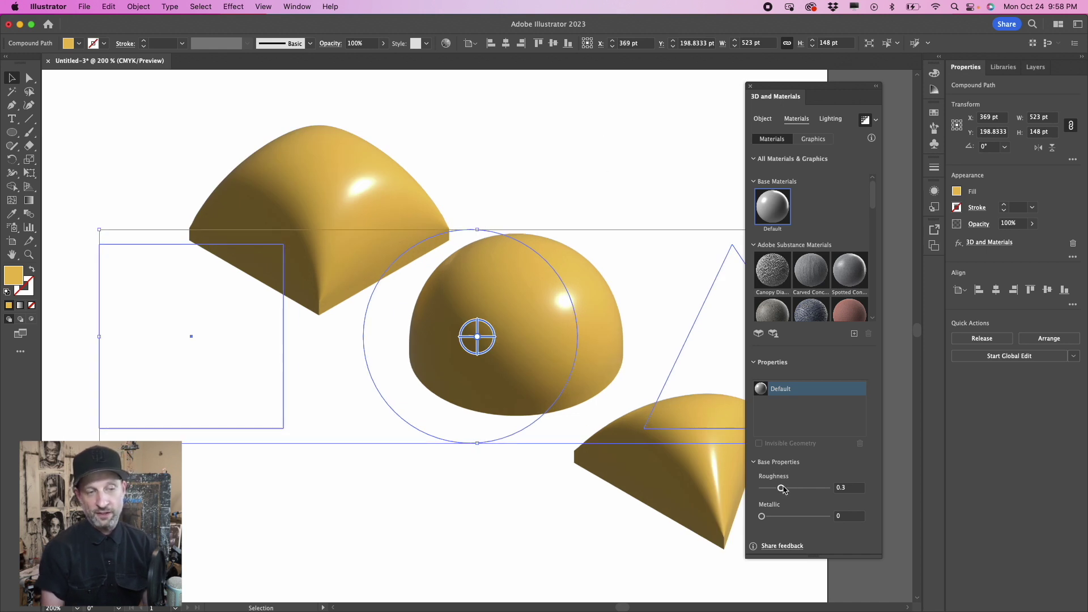
{"action": "left_click", "coordinate": [865, 121]}
{"action": "key", "text": "super+minus"}
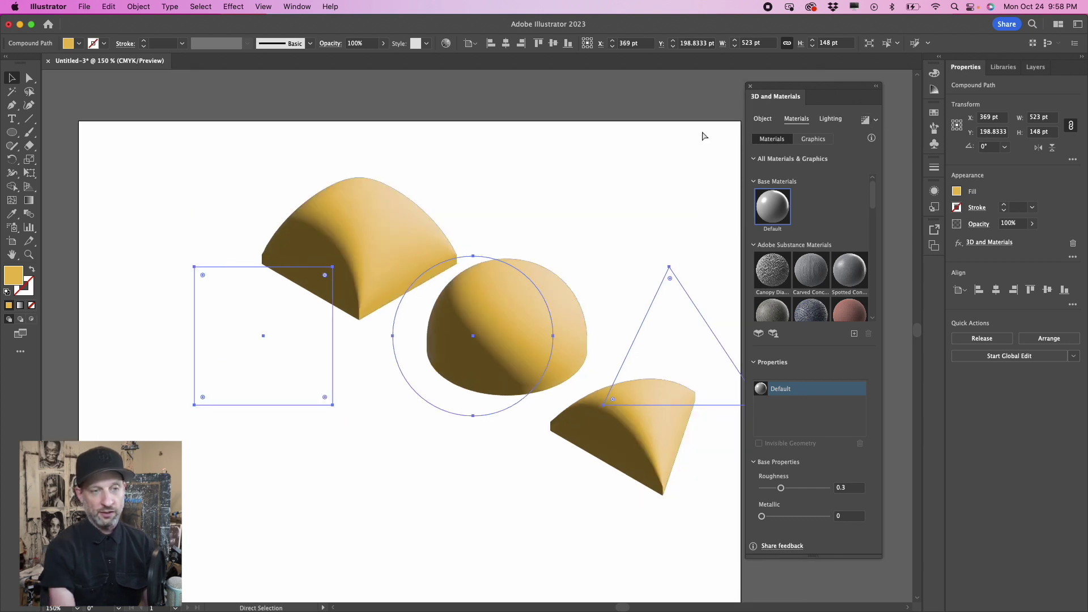
{"action": "key", "text": "super+minus"}
{"action": "key", "text": "v"}
{"action": "scroll", "coordinate": [702, 138], "scroll_direction": "down", "scroll_amount": 2}
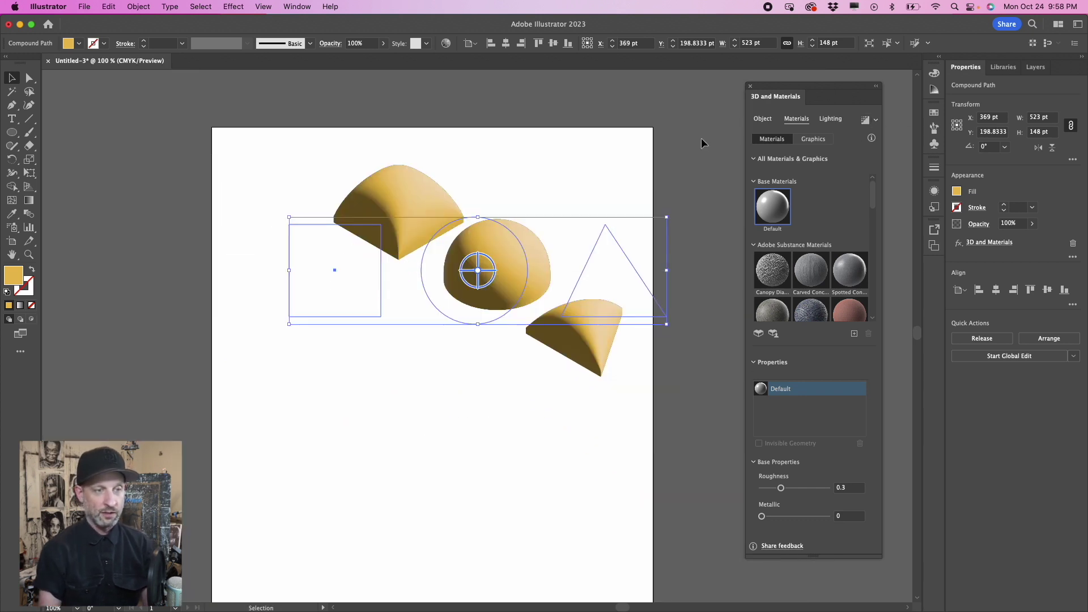
{"action": "scroll", "coordinate": [702, 139], "scroll_direction": "down", "scroll_amount": 2}
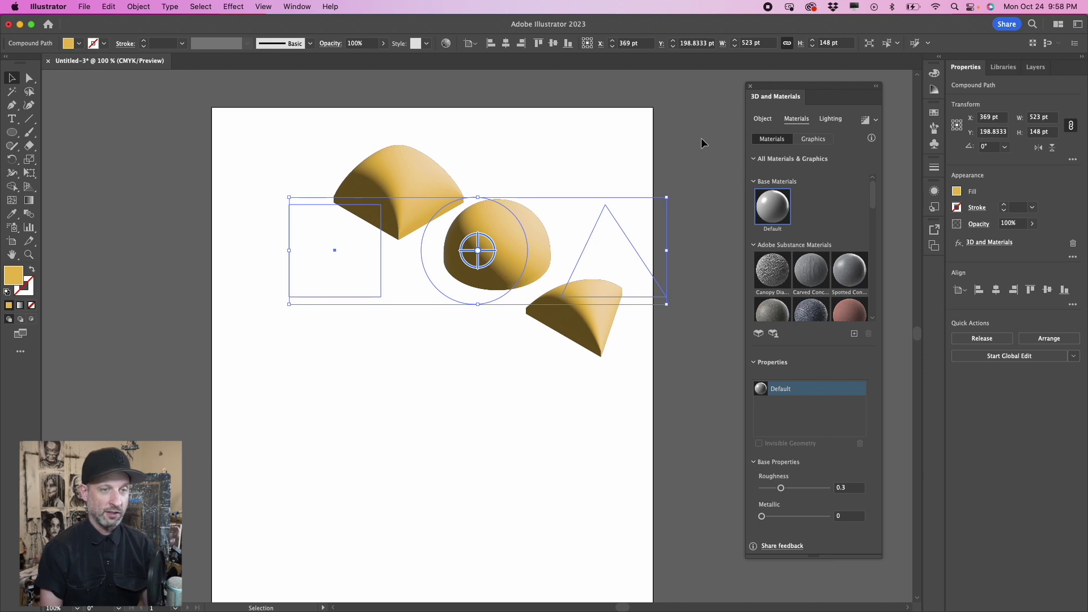
{"action": "key", "text": "super+minus"}
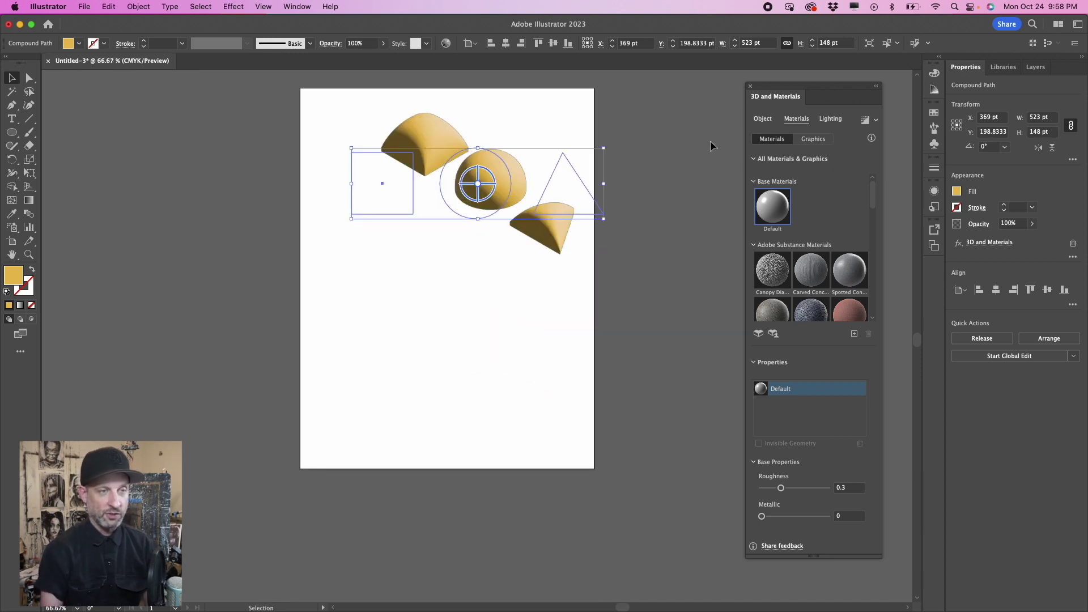
{"action": "scroll", "coordinate": [710, 142], "scroll_direction": "up", "scroll_amount": 2}
{"action": "left_click", "coordinate": [562, 131]}
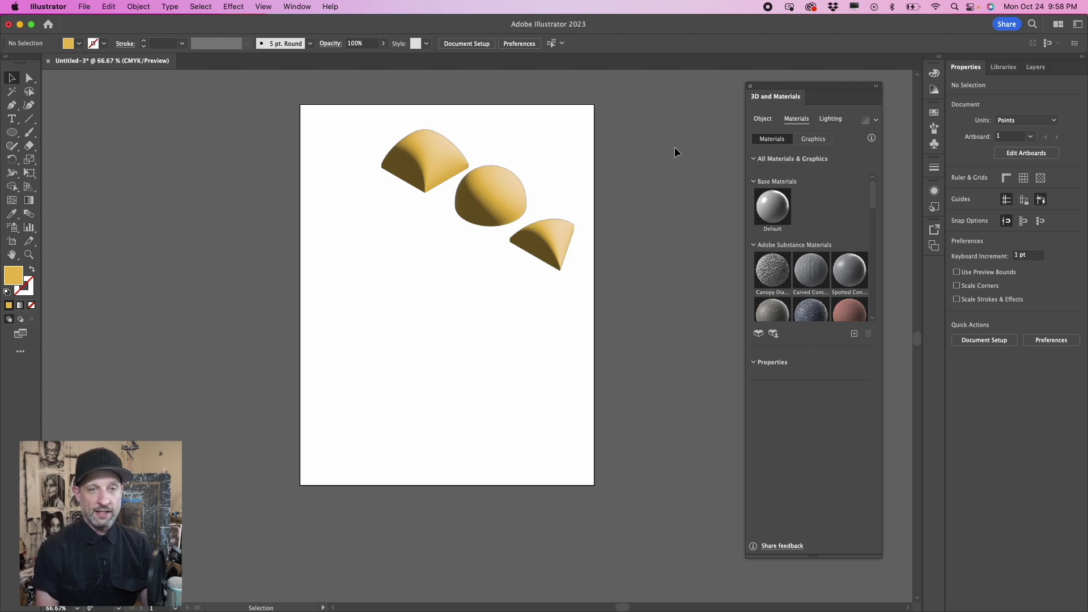
Step: Try the Top Left and Right lighting presets on the inflated shapes, ending with the Standard preset
{"action": "left_click", "coordinate": [831, 120]}
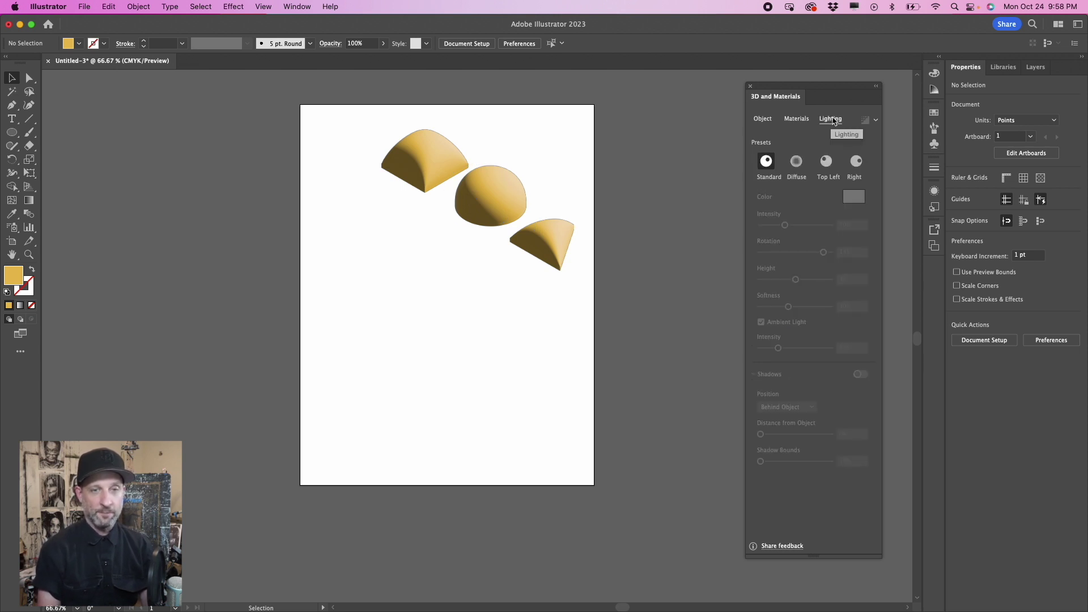
{"action": "left_click", "coordinate": [485, 211]}
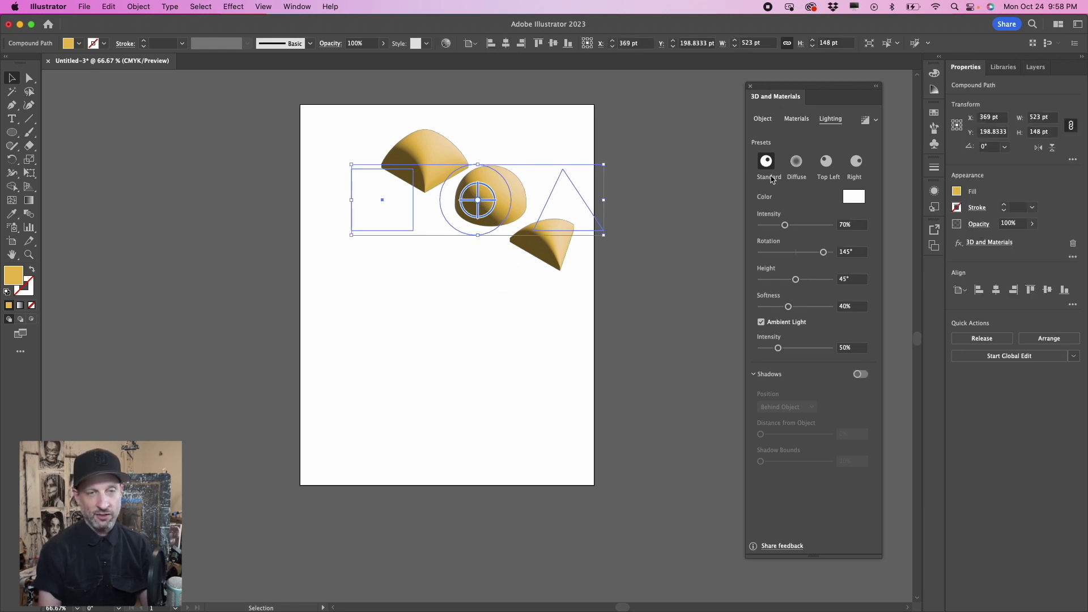
{"action": "left_click", "coordinate": [826, 162]}
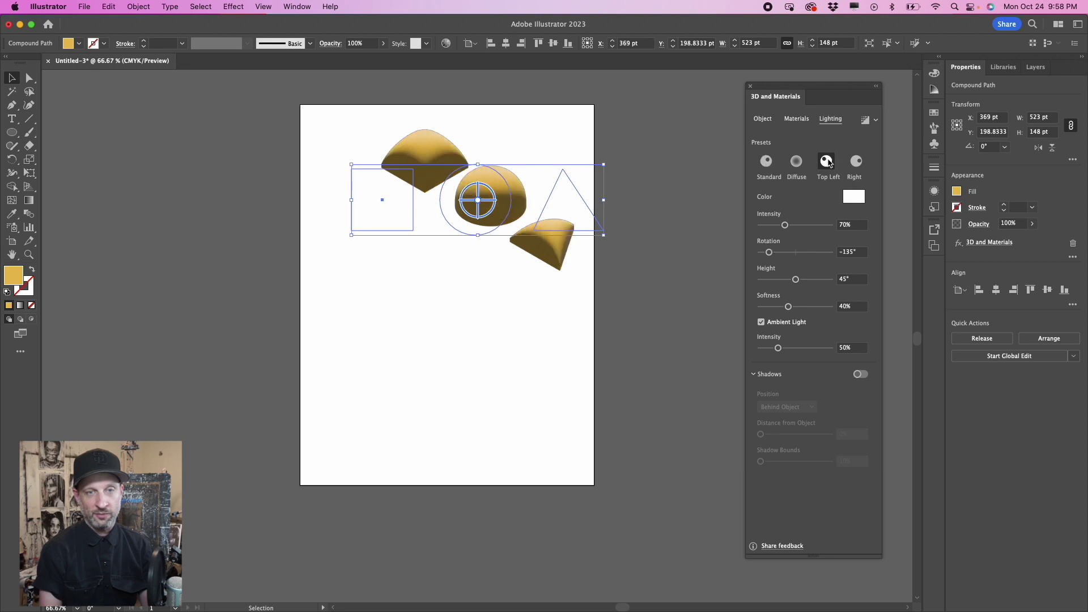
{"action": "left_click", "coordinate": [858, 163]}
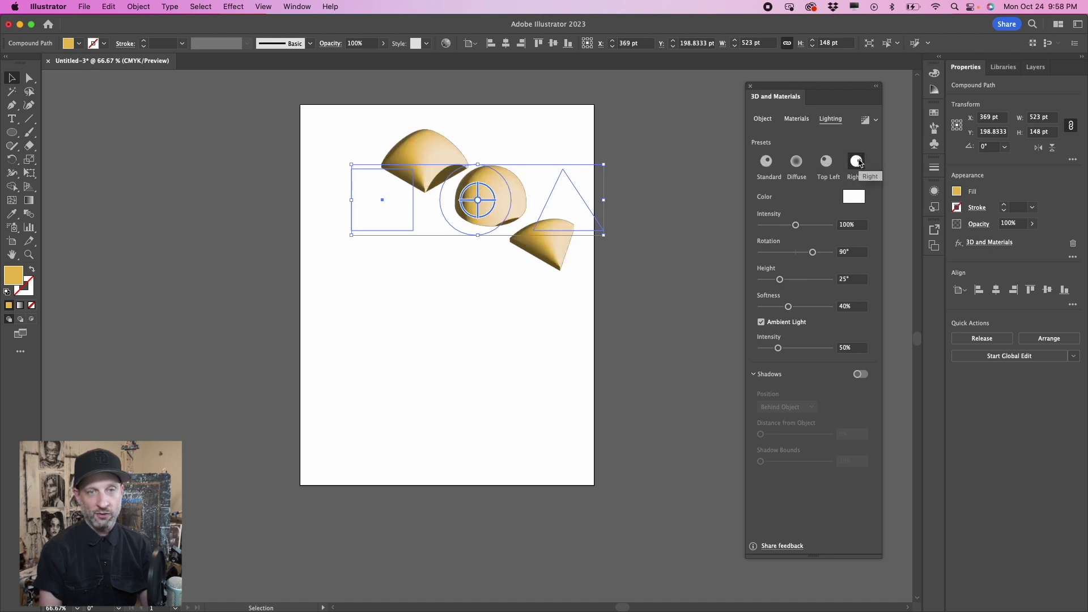
{"action": "left_click", "coordinate": [763, 163]}
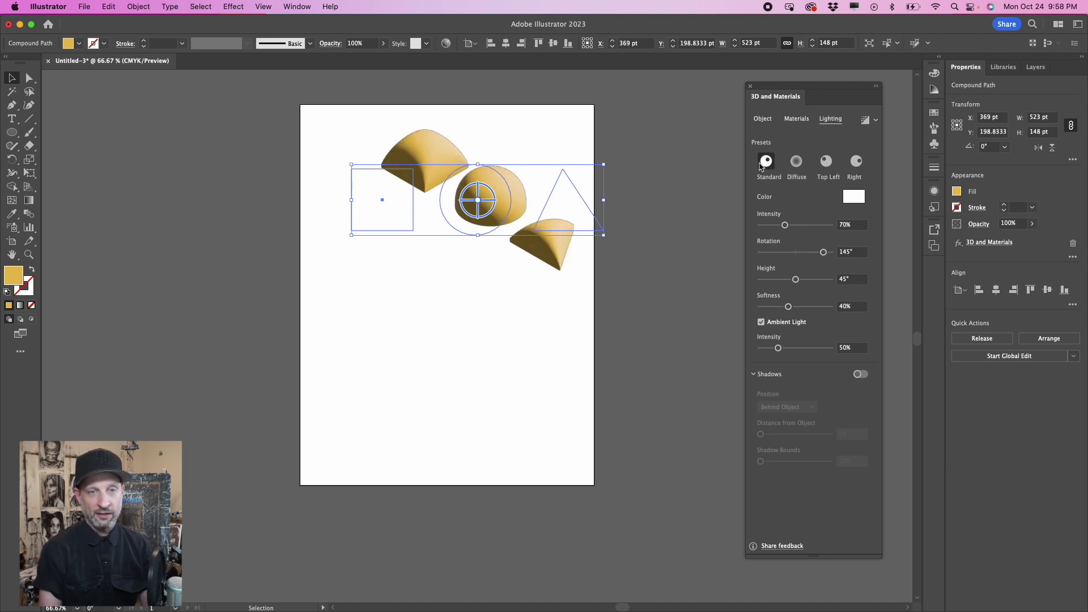
Step: Try the Diffuse and Right lighting presets on the inflated shapes, ending with the Standard preset
{"action": "left_click", "coordinate": [796, 162]}
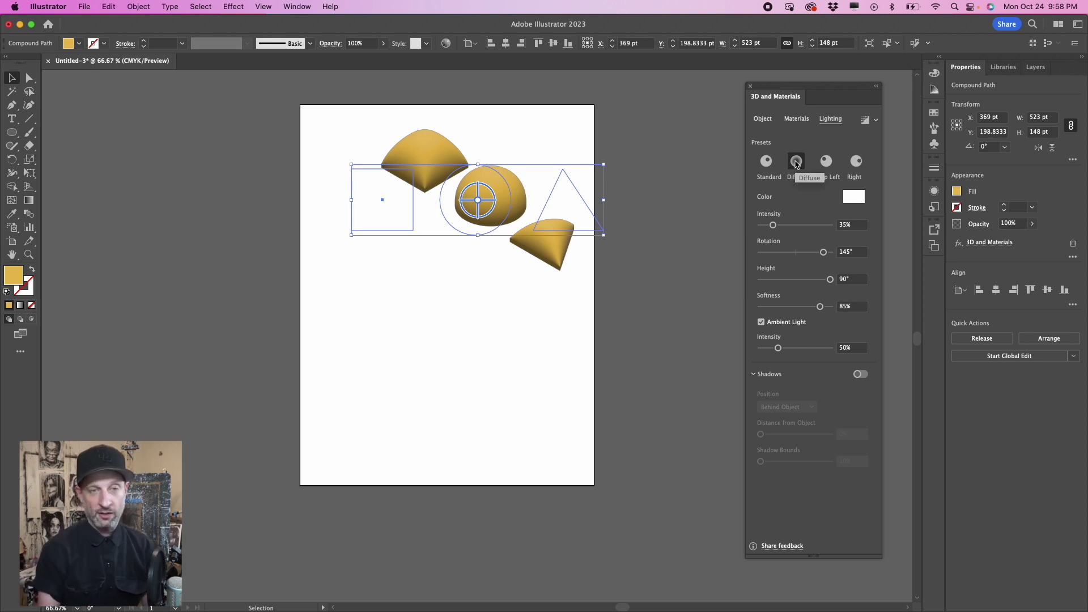
{"action": "left_click", "coordinate": [769, 163]}
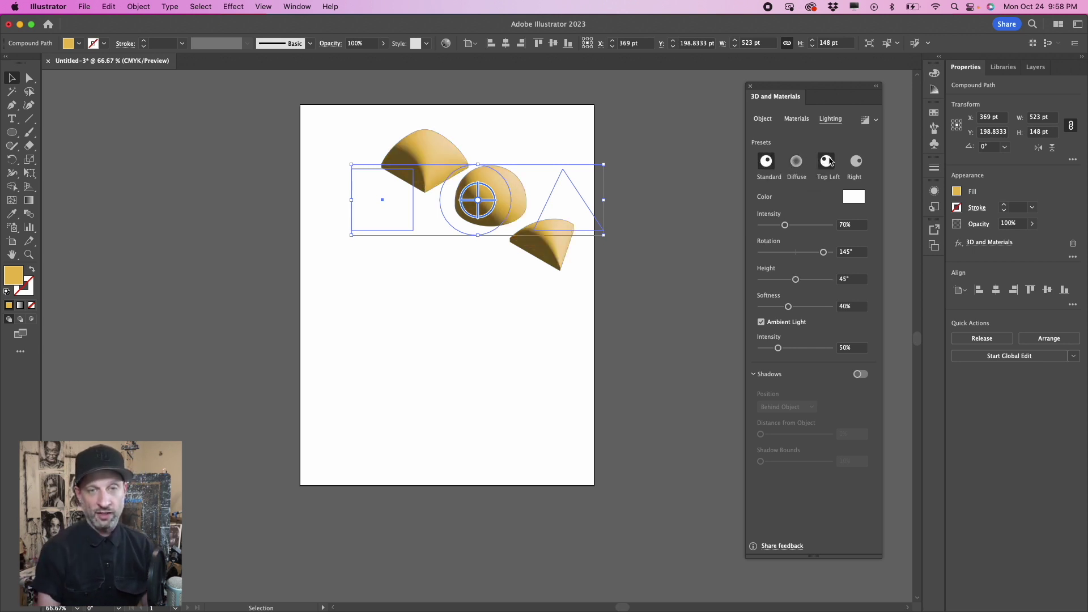
{"action": "left_click", "coordinate": [858, 162]}
{"action": "left_click", "coordinate": [861, 160]}
{"action": "left_click", "coordinate": [767, 162]}
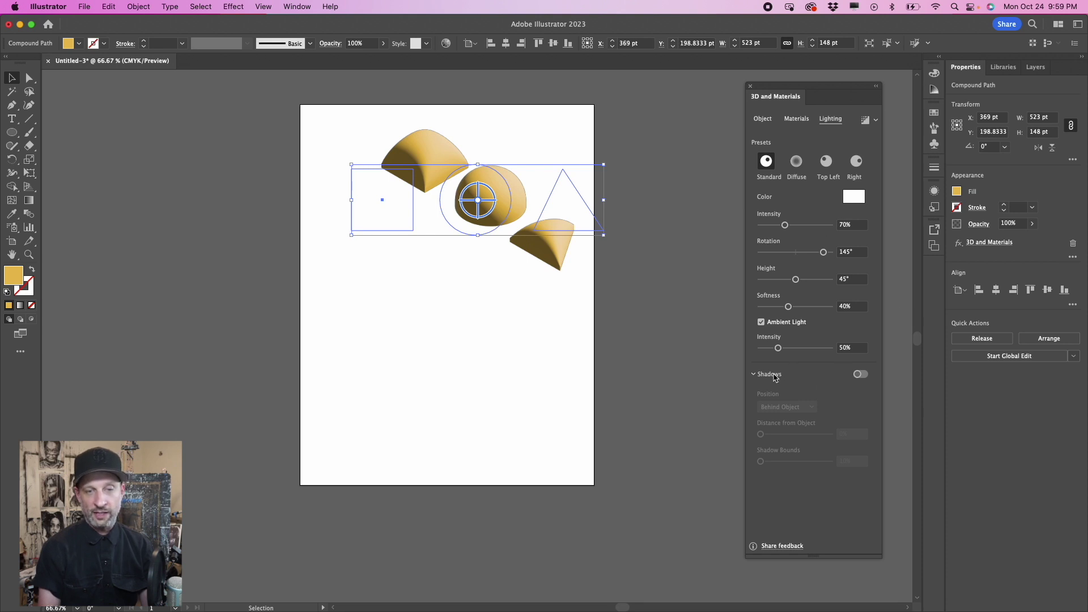
Step: Turn on shadows behind the inflated shapes with 127% shadow bounds and a 23° light height, leaving nothing selected
{"action": "left_click", "coordinate": [754, 375]}
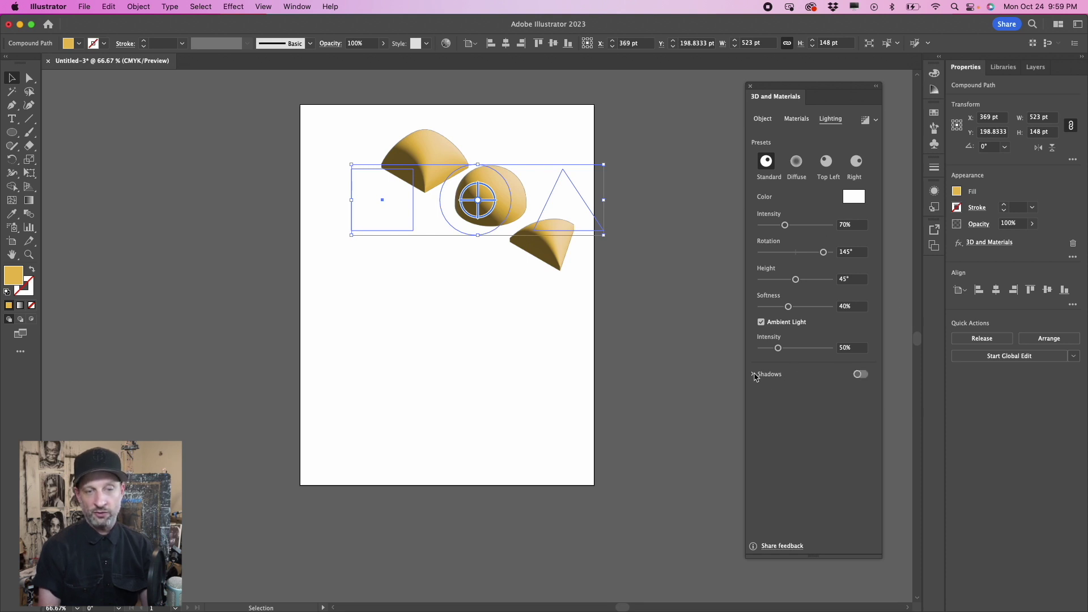
{"action": "left_click", "coordinate": [755, 375]}
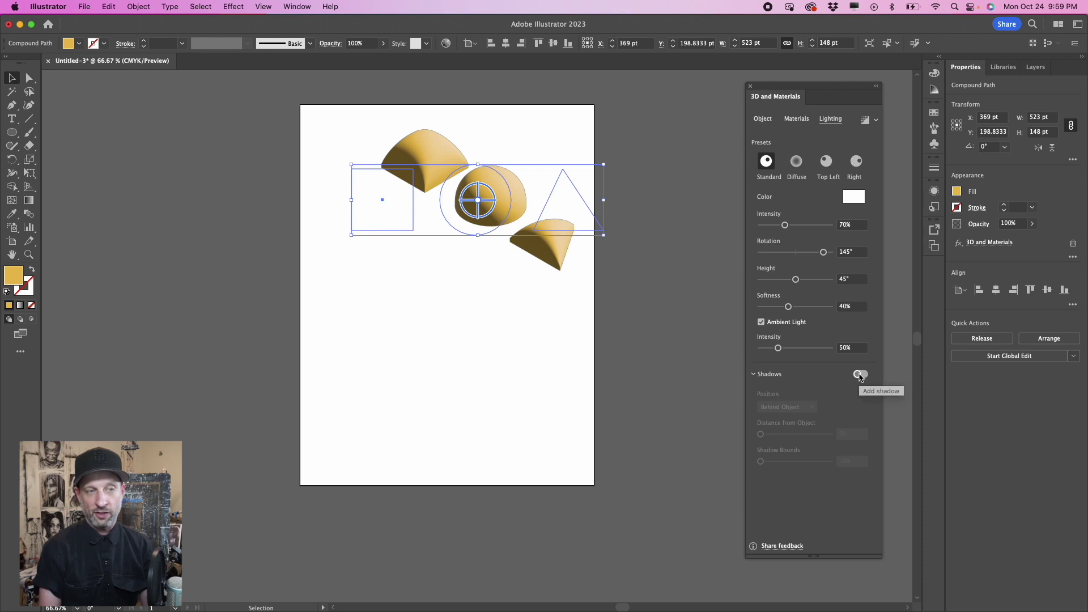
{"action": "left_click", "coordinate": [860, 376]}
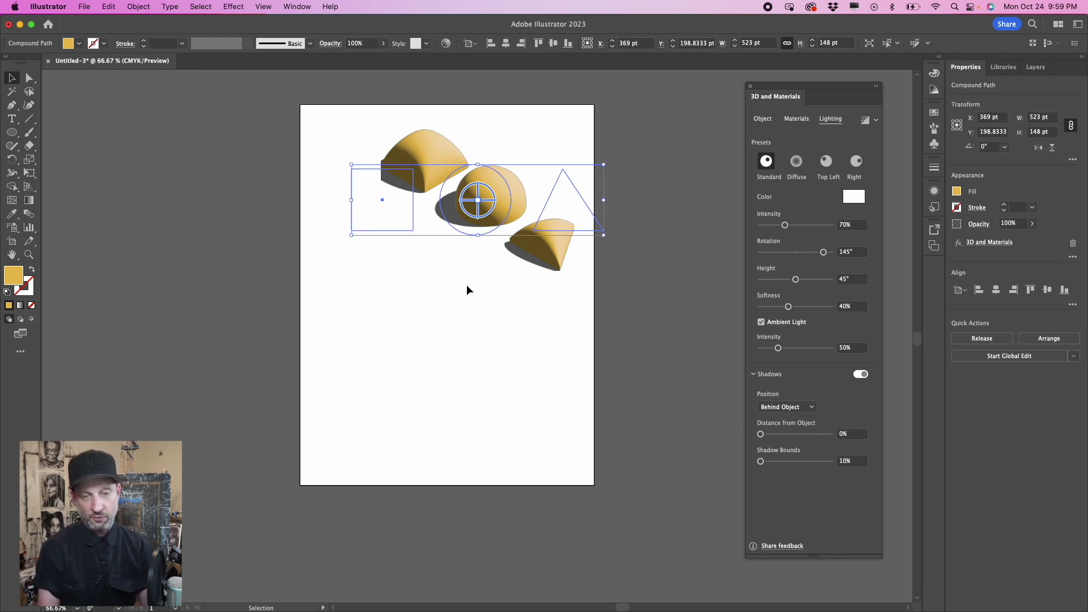
{"action": "left_click_drag", "start_coordinate": [763, 462], "coordinate": [766, 462]}
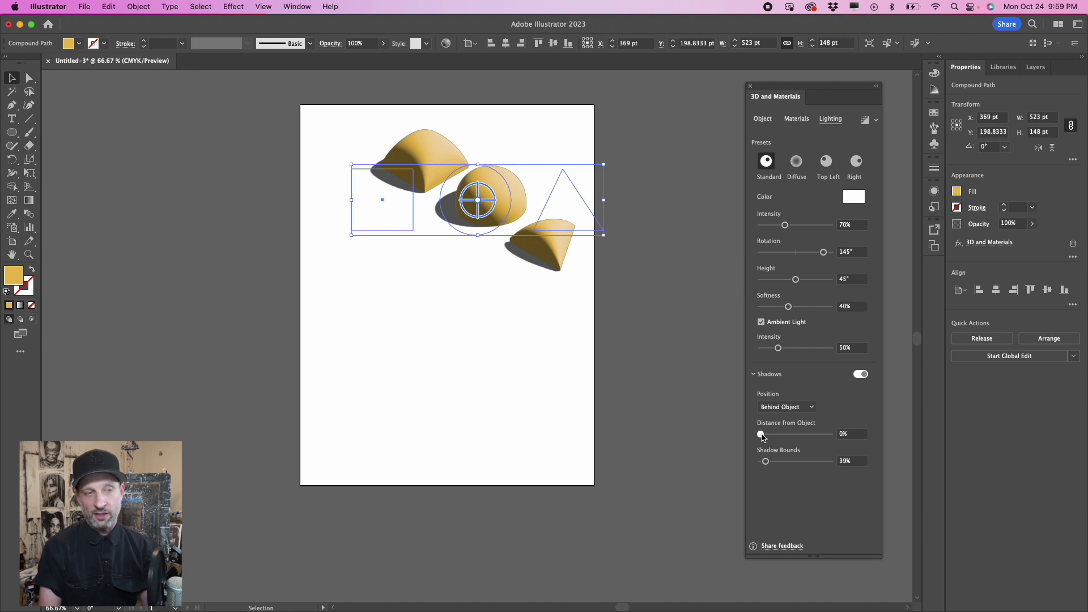
{"action": "mouse_move", "coordinate": [761, 435]}
{"action": "left_mouse_down"}
{"action": "mouse_move", "coordinate": [778, 435]}
{"action": "mouse_move", "coordinate": [768, 461]}
{"action": "mouse_move", "coordinate": [781, 461]}
{"action": "mouse_move", "coordinate": [768, 434]}
{"action": "mouse_move", "coordinate": [758, 445]}
{"action": "left_mouse_up"}
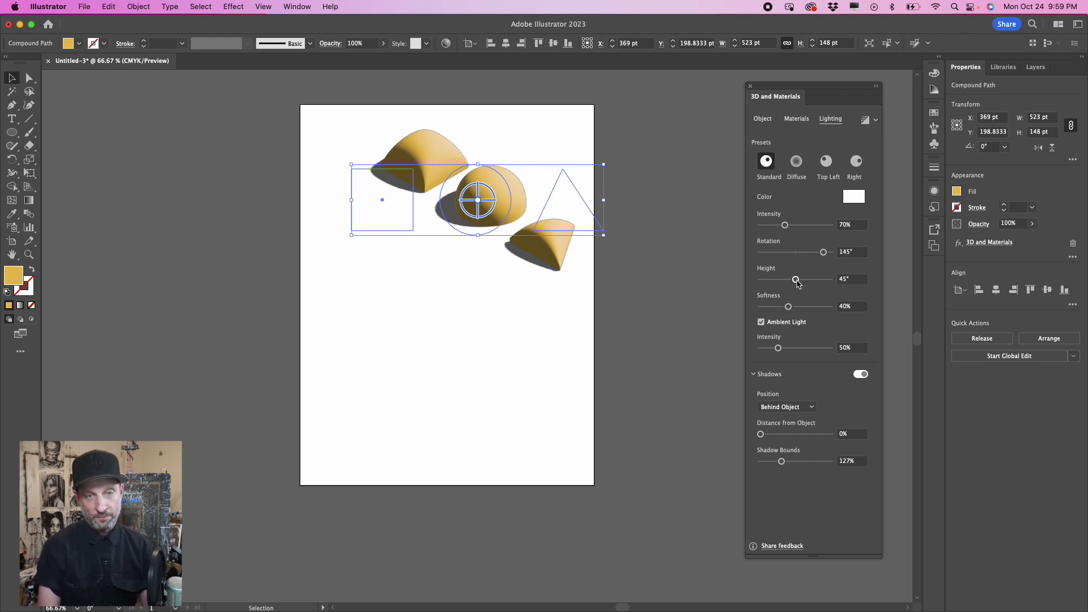
{"action": "mouse_move", "coordinate": [796, 280]}
{"action": "left_mouse_down"}
{"action": "mouse_move", "coordinate": [771, 284]}
{"action": "mouse_move", "coordinate": [825, 283]}
{"action": "mouse_move", "coordinate": [781, 282]}
{"action": "left_mouse_up"}
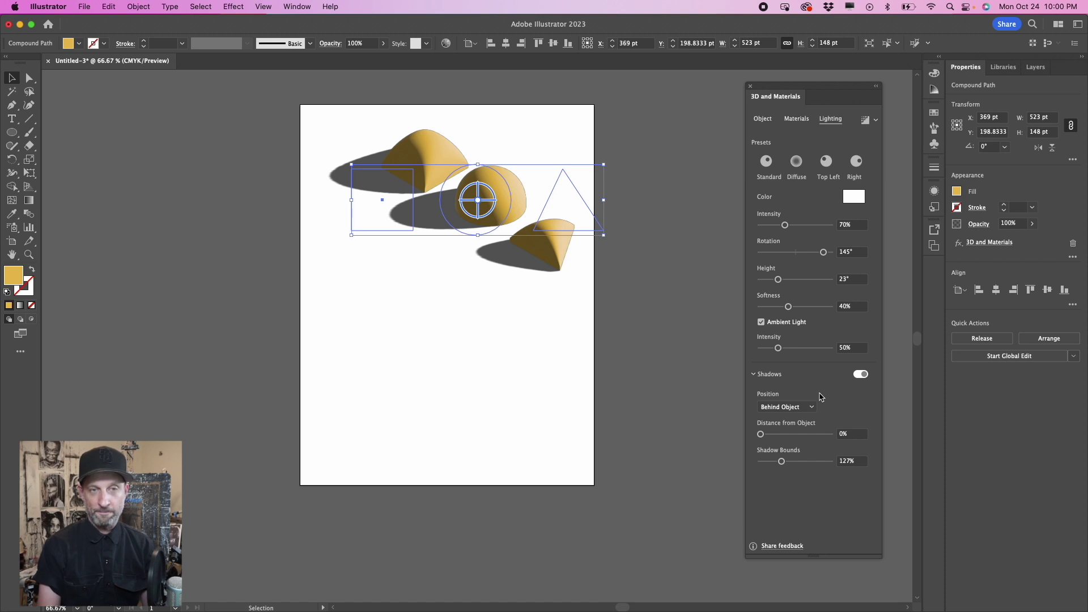
{"action": "left_click", "coordinate": [761, 120]}
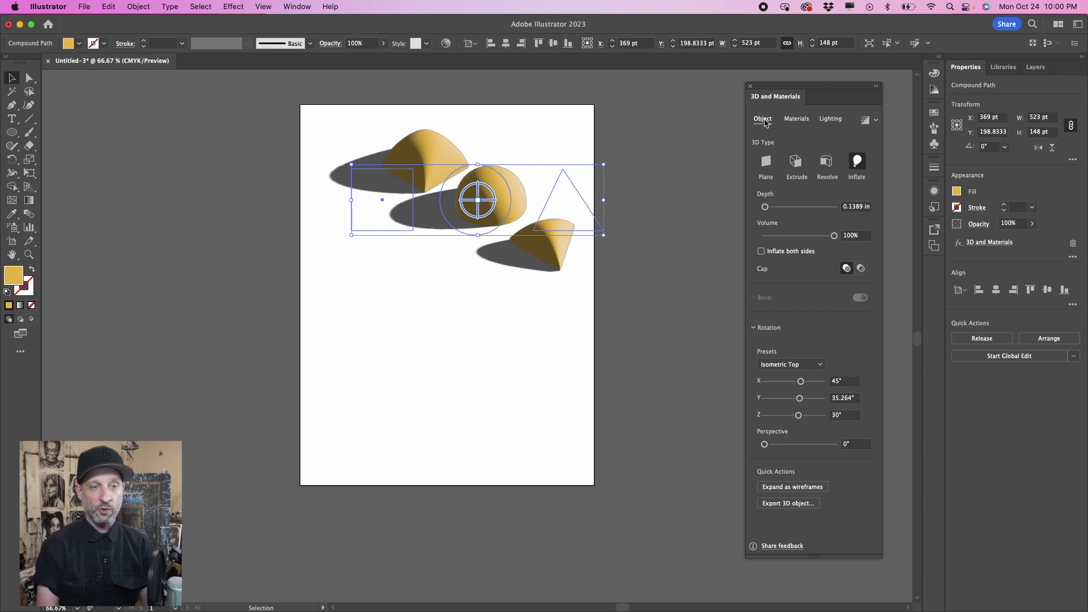
{"action": "left_click", "coordinate": [579, 324]}
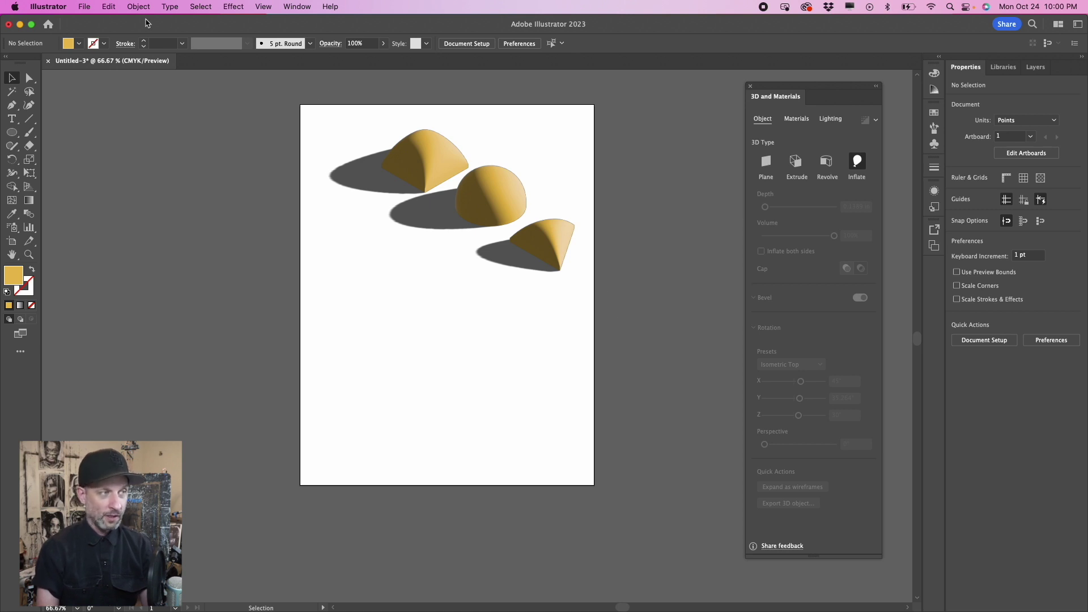
Step: Copy the letter S group from the recent file Font.aic into Untitled-3 and place it below the inflated shapes, near the artboard's left side
{"action": "left_click", "coordinate": [85, 6]}
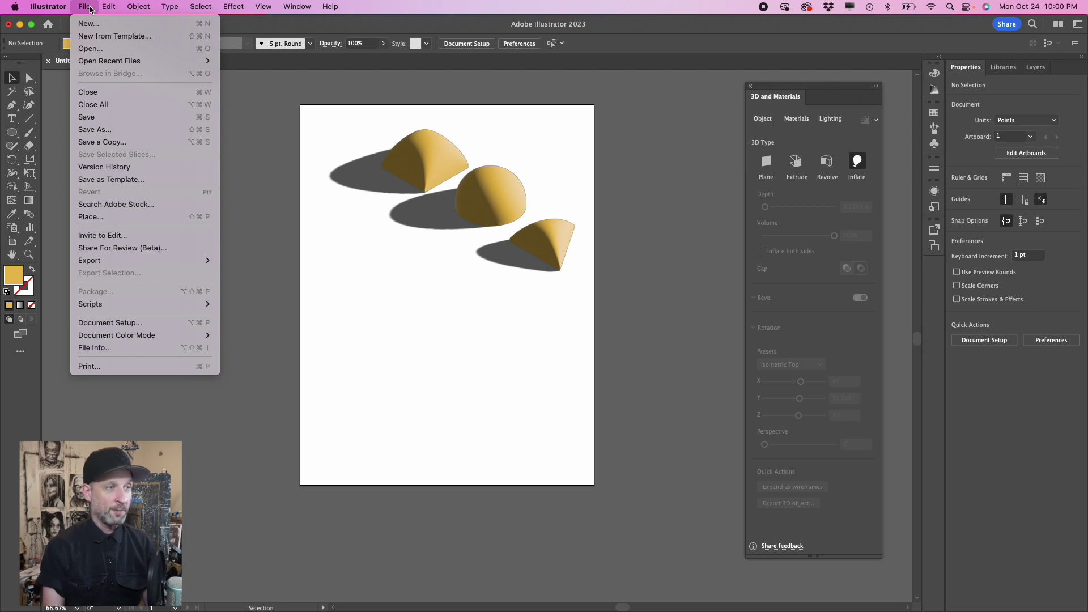
{"action": "mouse_move", "coordinate": [168, 61]}
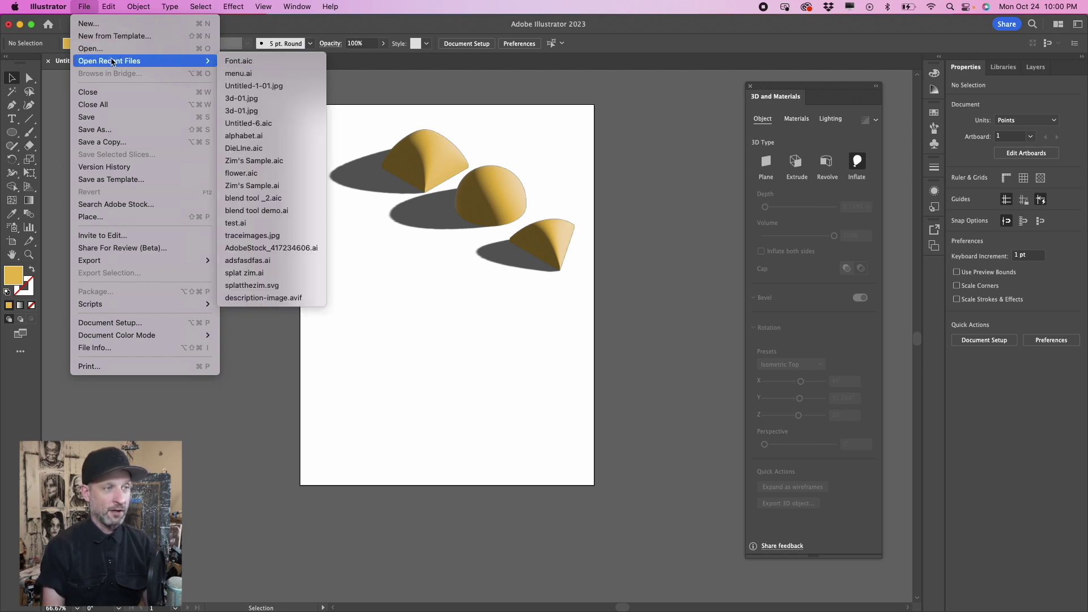
{"action": "left_click", "coordinate": [238, 63]}
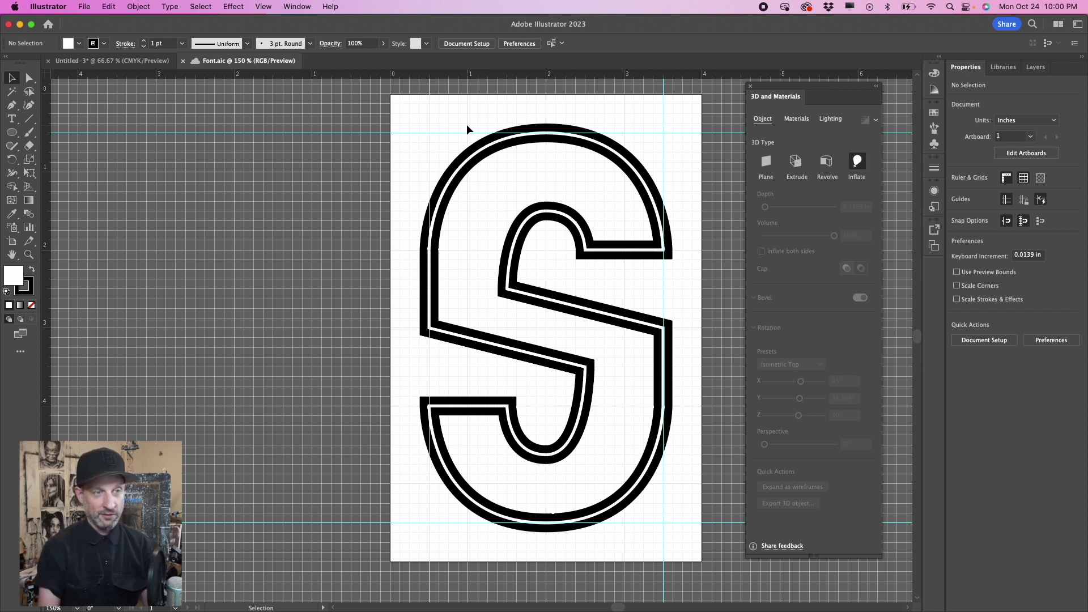
{"action": "left_click", "coordinate": [501, 159]}
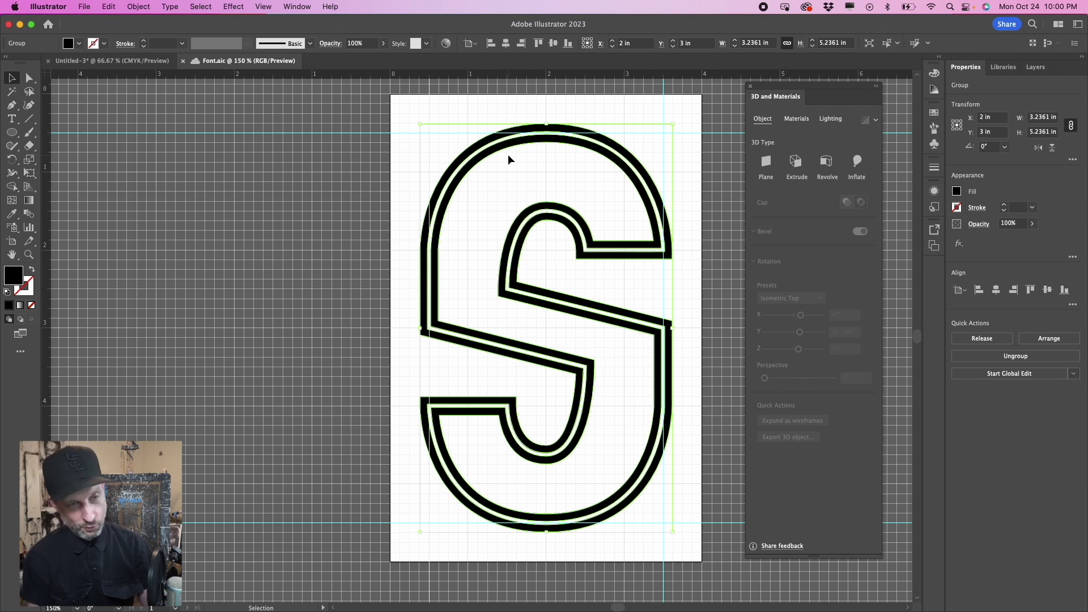
{"action": "key", "text": "a"}
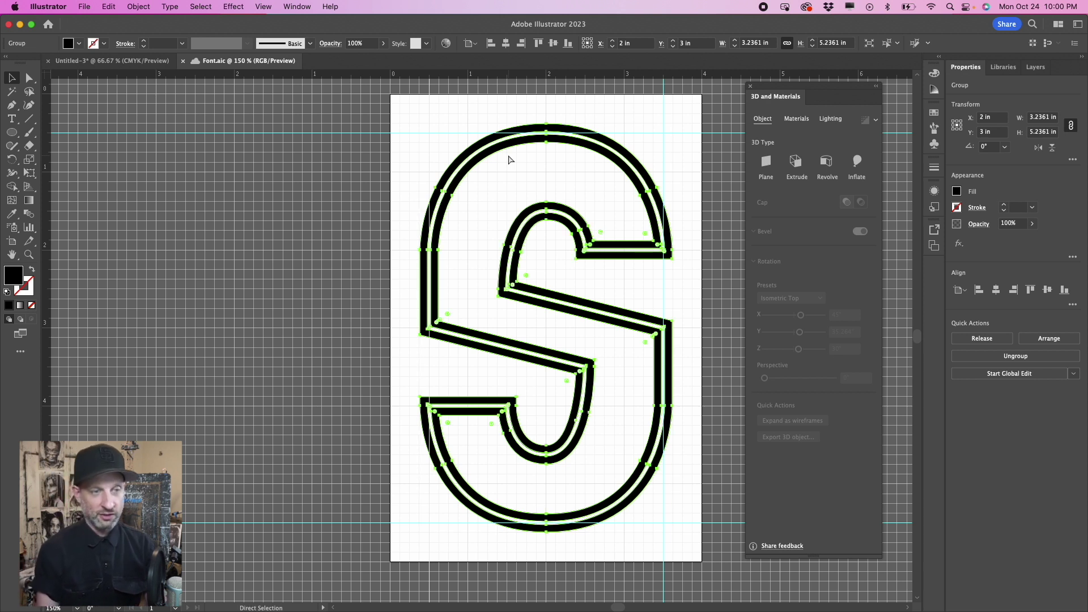
{"action": "key", "text": "v"}
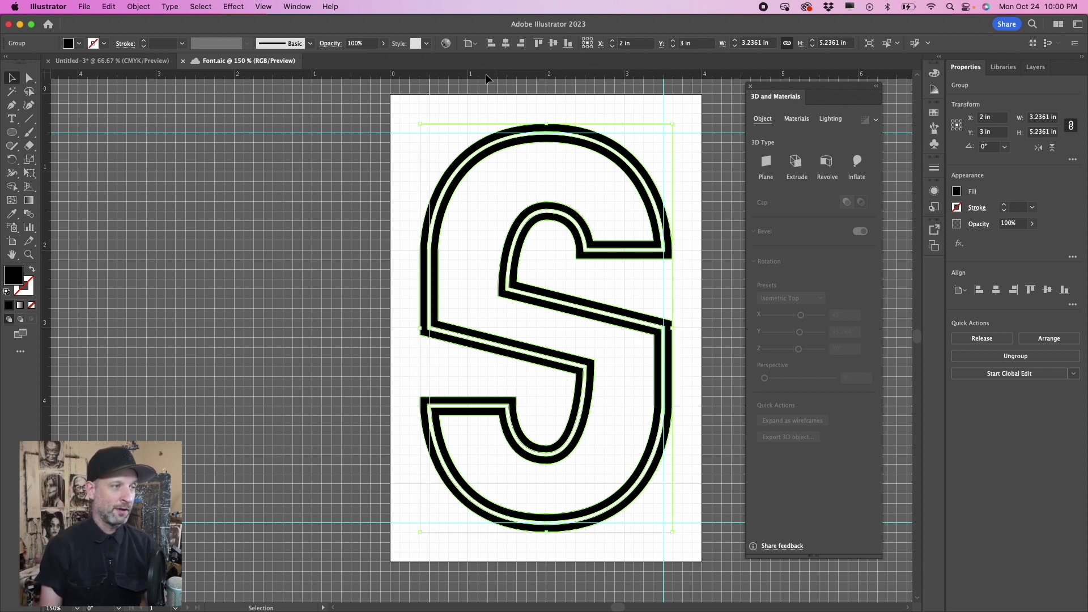
{"action": "left_click", "coordinate": [113, 61]}
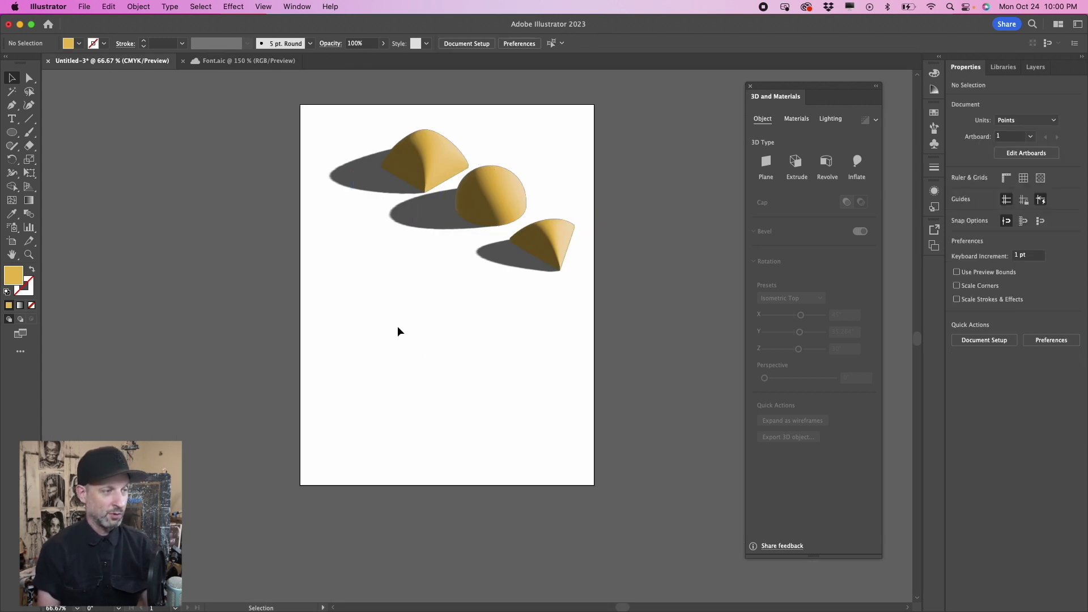
{"action": "key", "text": "super+v"}
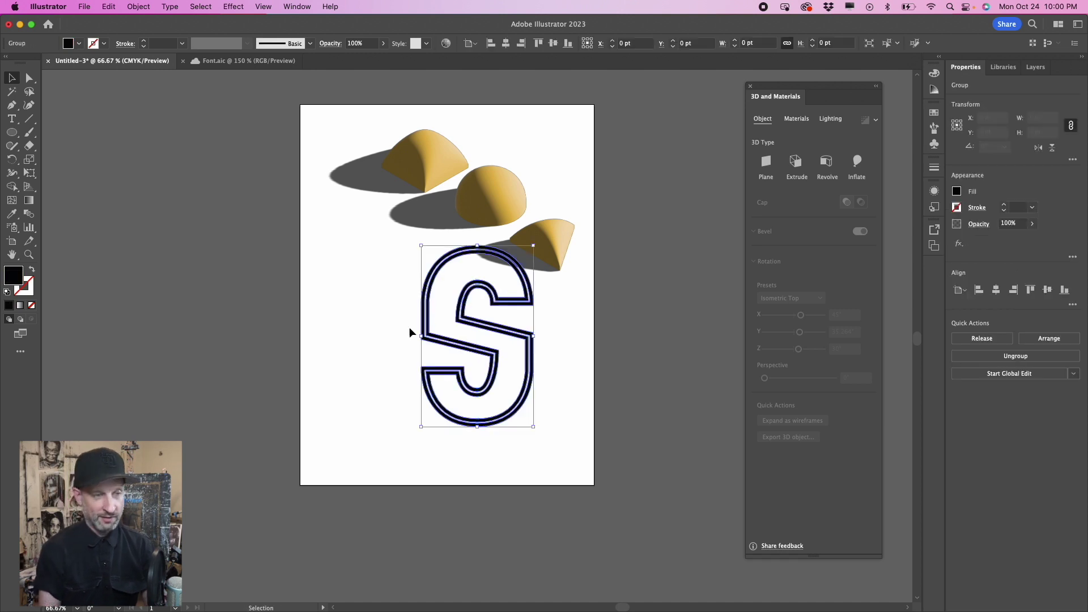
{"action": "left_click_drag", "start_coordinate": [477, 328], "coordinate": [379, 340]}
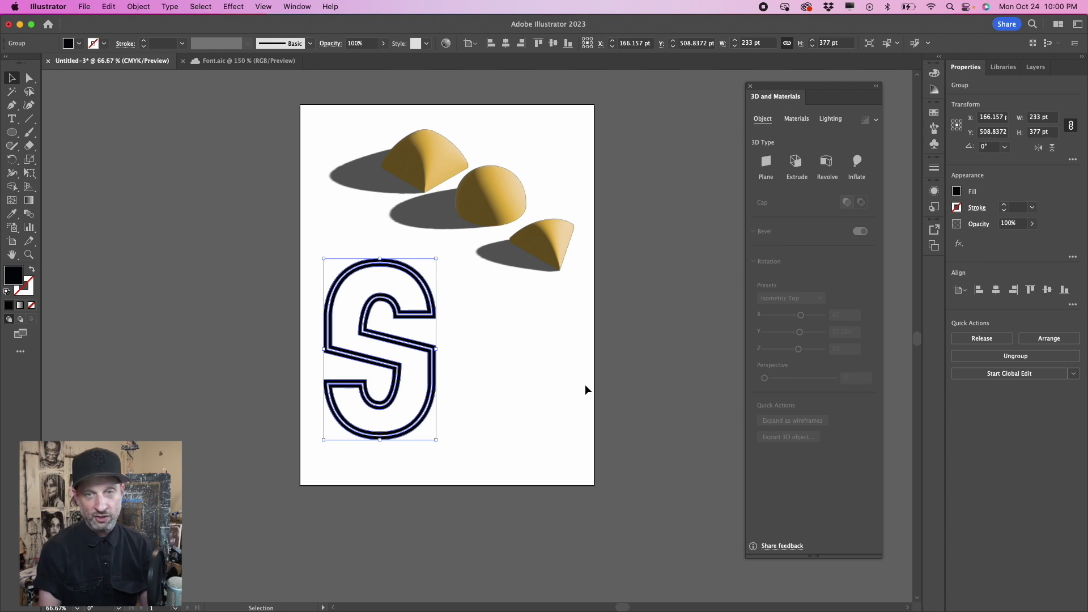
Step: Fill the pasted S with green and scale it down proportionally to about 131 by 213 pt
{"action": "left_click", "coordinate": [957, 192]}
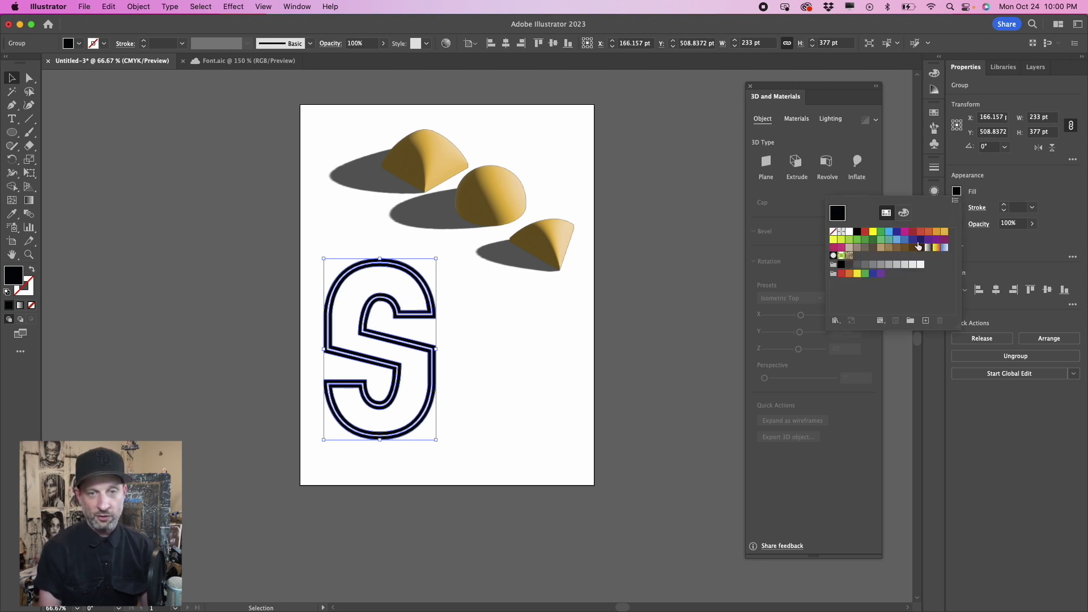
{"action": "left_click", "coordinate": [865, 239]}
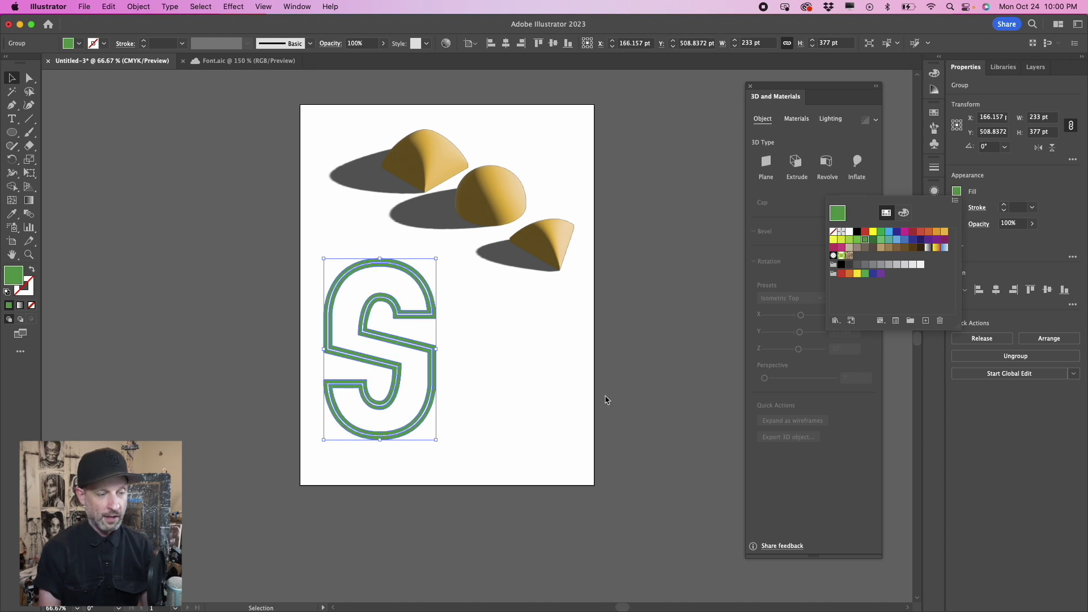
{"action": "left_click", "coordinate": [436, 440]}
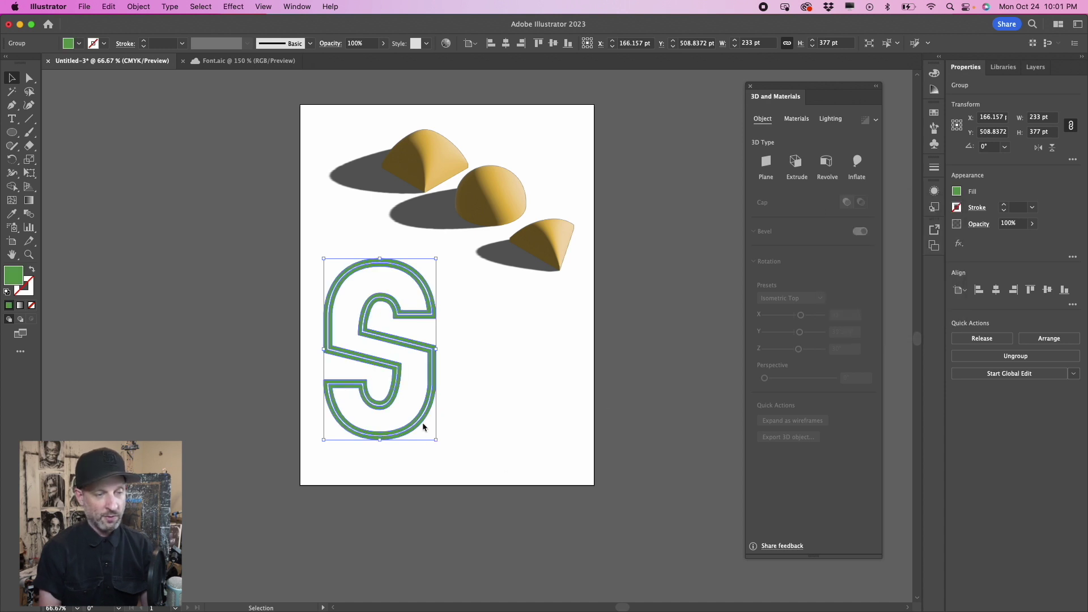
{"action": "left_click_drag", "start_coordinate": [433, 434], "coordinate": [388, 361]}
{"action": "left_click_drag", "start_coordinate": [361, 310], "coordinate": [366, 362]}
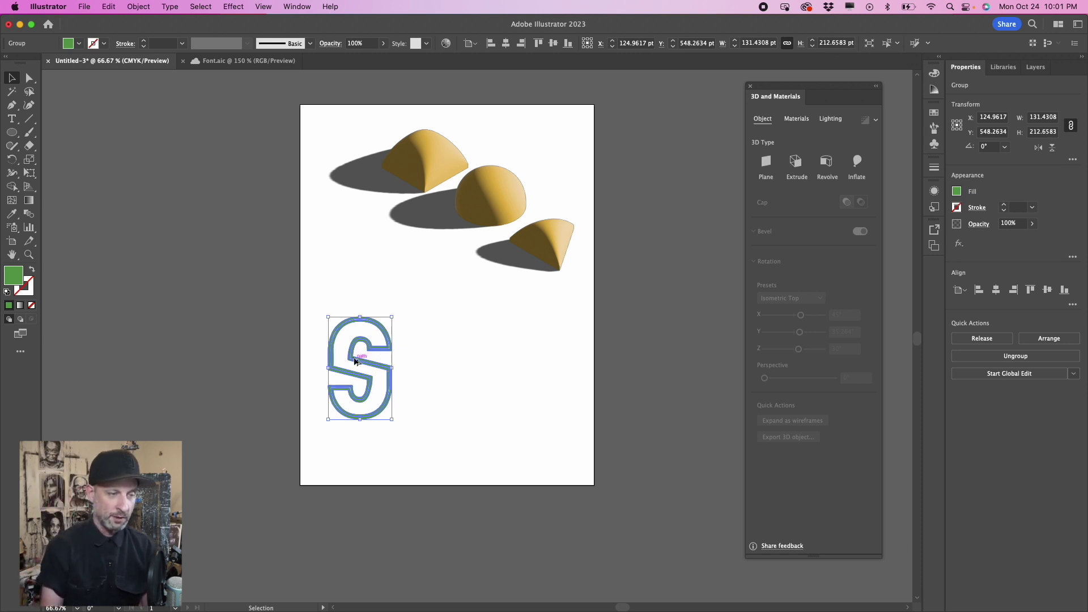
Step: Duplicate the green S into a row of four, aligned on their vertical centers and distributed evenly across the row
{"action": "left_click_drag", "start_coordinate": [357, 359], "coordinate": [569, 369]}
{"action": "left_click_drag", "start_coordinate": [314, 299], "coordinate": [639, 445]}
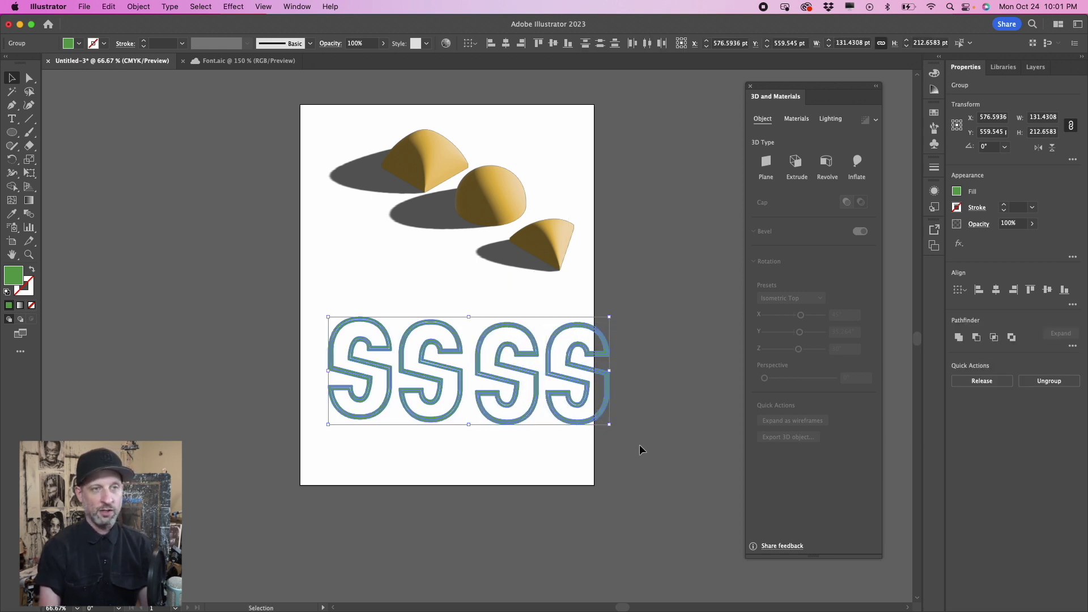
{"action": "left_click", "coordinate": [554, 44]}
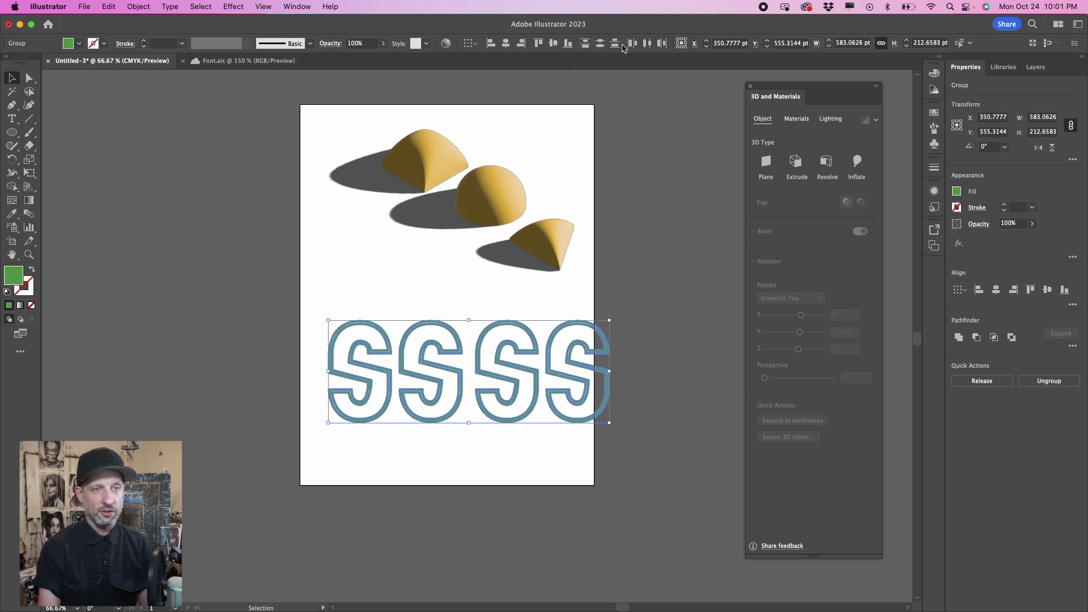
{"action": "left_click", "coordinate": [647, 45]}
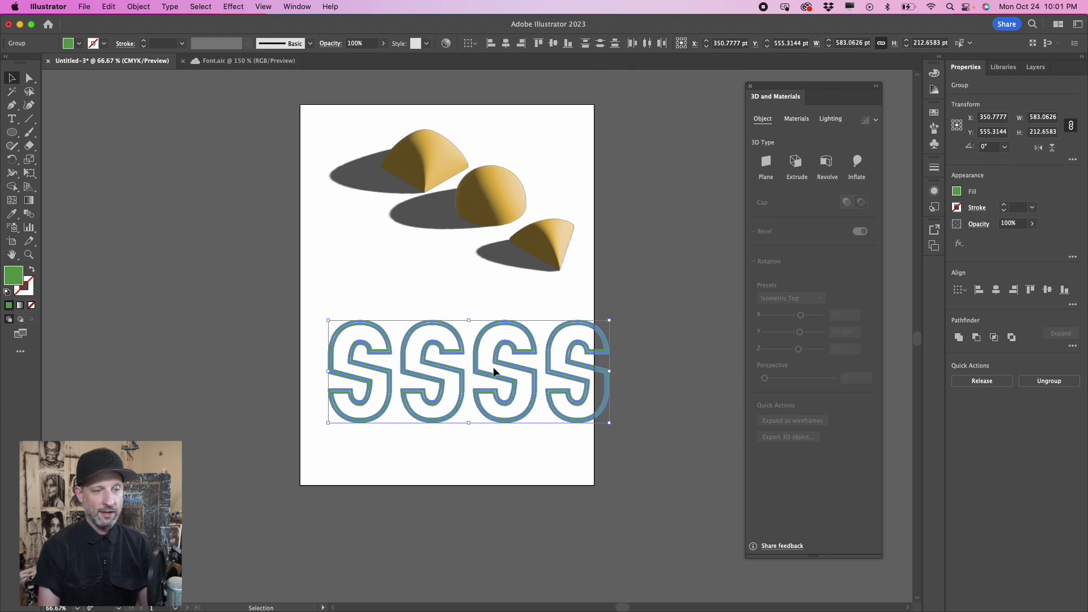
Step: Scale the row of four S letters to about 523 by 191 pt and center it horizontally on the artboard
{"action": "left_click_drag", "start_coordinate": [493, 366], "coordinate": [475, 366]}
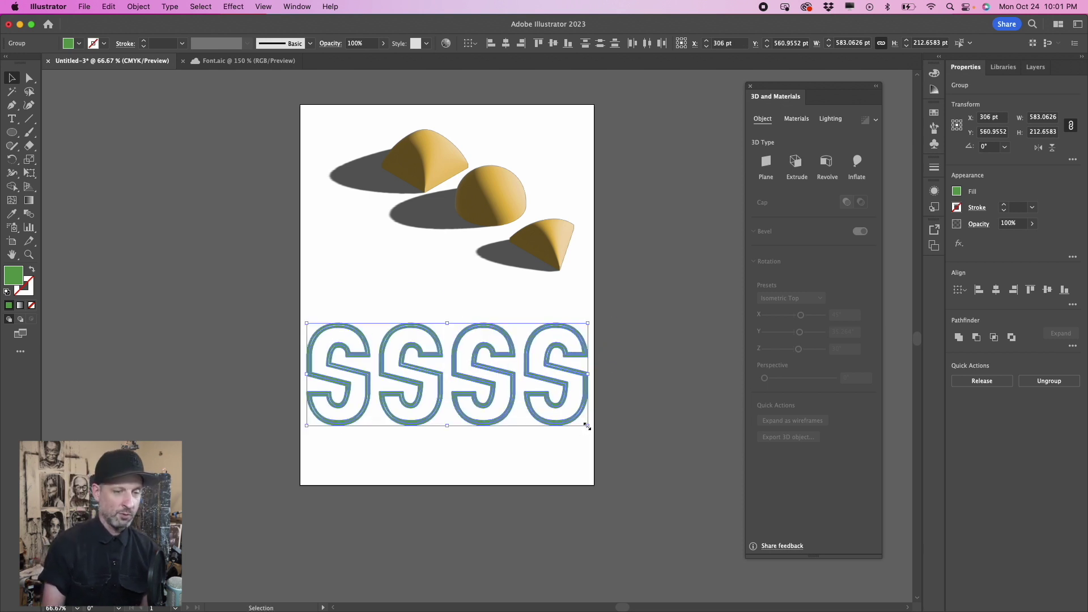
{"action": "left_click_drag", "start_coordinate": [588, 426], "coordinate": [554, 418]}
{"action": "left_click_drag", "start_coordinate": [473, 359], "coordinate": [489, 364]}
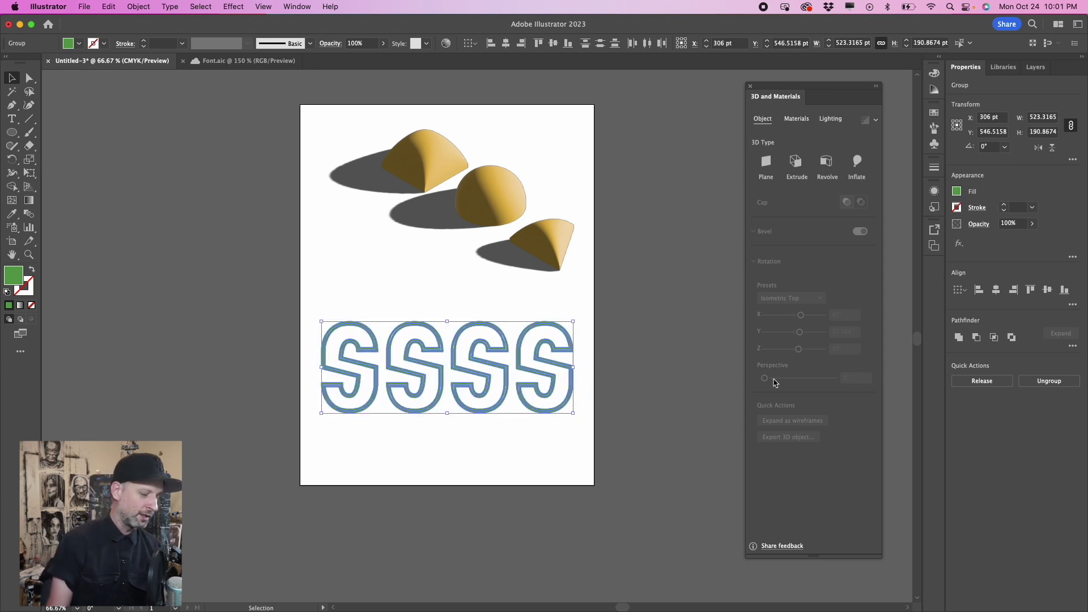
Step: Try combining the four S letters into one compound path and test selecting and moving them as a single object
{"action": "key", "text": "a"}
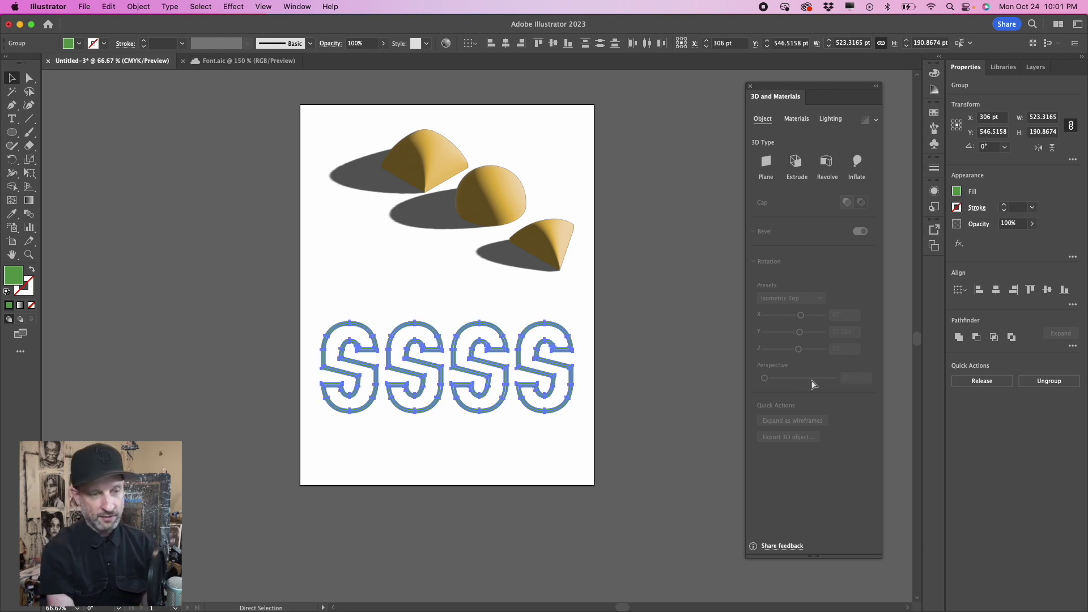
{"action": "key", "text": "super+8"}
{"action": "key", "text": "v"}
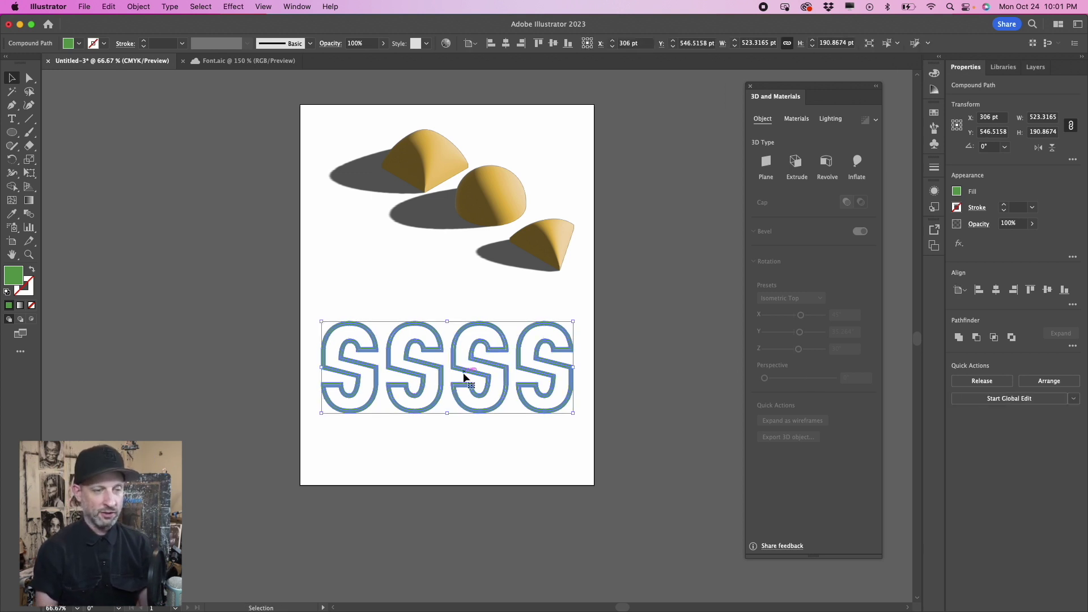
{"action": "left_click_drag", "start_coordinate": [464, 371], "coordinate": [464, 366]}
{"action": "left_click", "coordinate": [484, 430]}
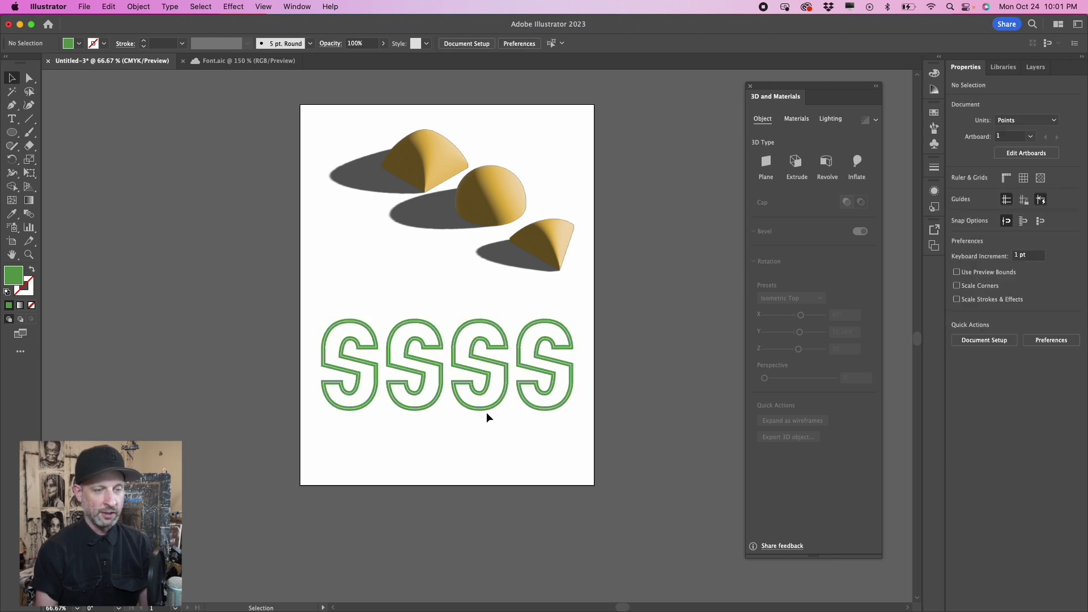
{"action": "left_click", "coordinate": [483, 409]}
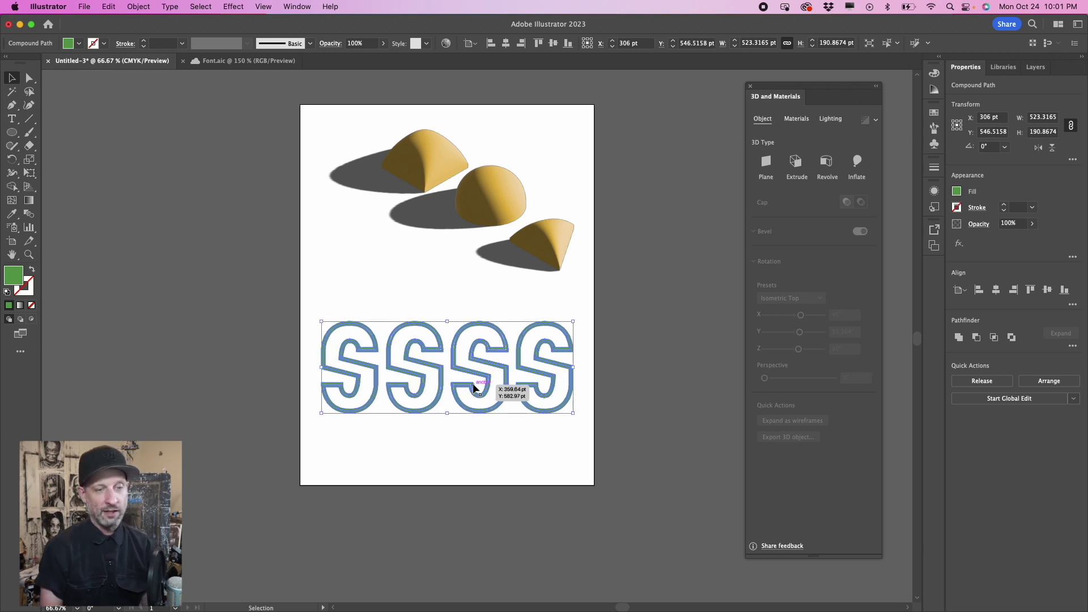
{"action": "left_click", "coordinate": [543, 443]}
{"action": "left_click", "coordinate": [545, 406]}
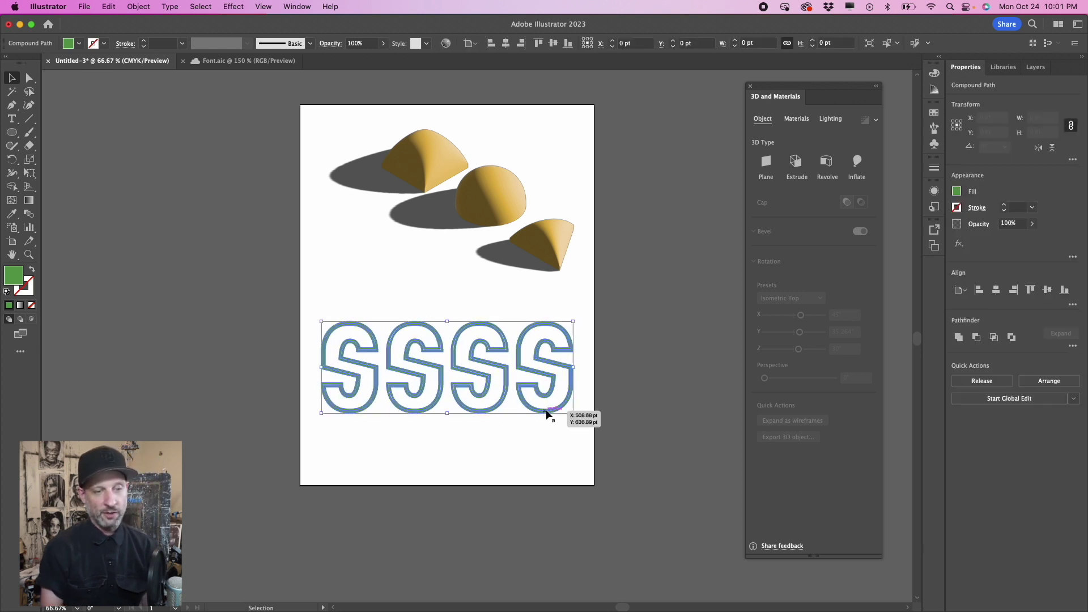
{"action": "left_click", "coordinate": [551, 428]}
{"action": "left_click", "coordinate": [550, 403]}
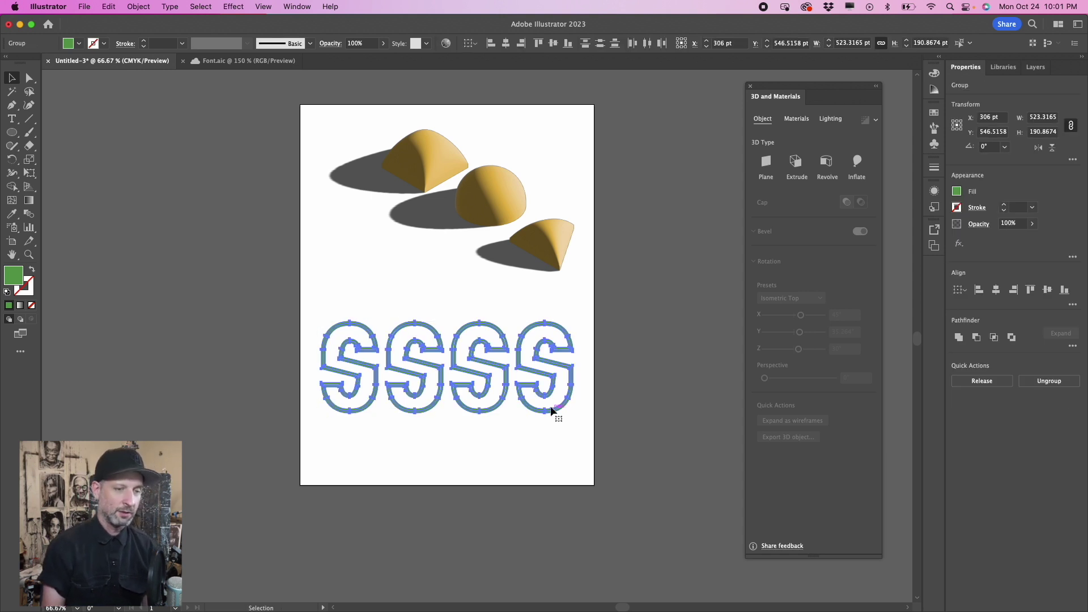
Step: Try extruding the grouped row of four green S letters in 3D with the Isometric Top rotation preset
{"action": "left_click", "coordinate": [553, 426]}
{"action": "left_click", "coordinate": [551, 415]}
{"action": "left_click", "coordinate": [561, 449]}
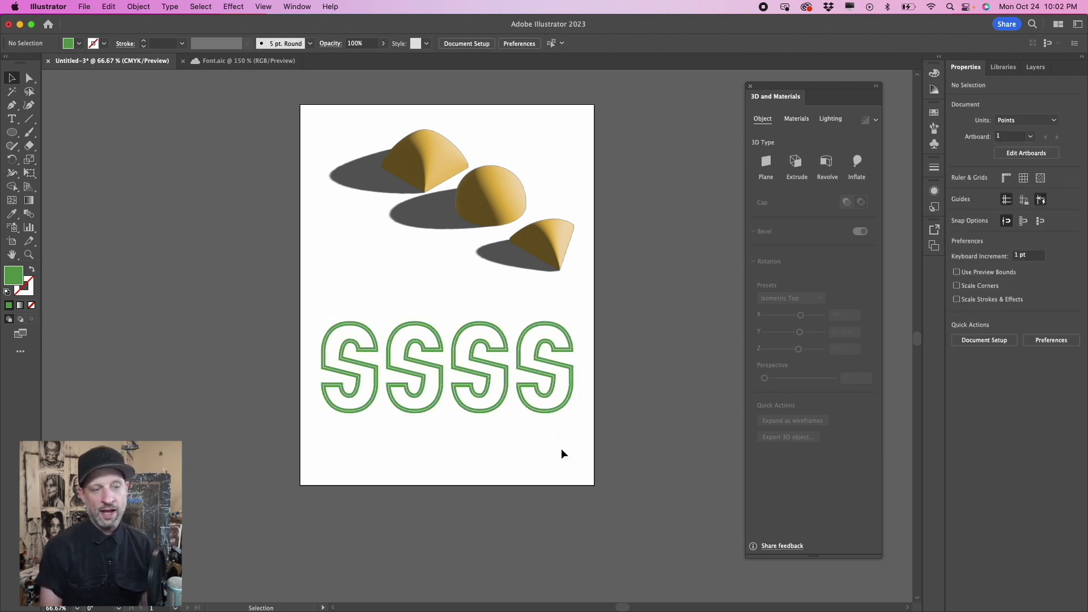
{"action": "left_click_drag", "start_coordinate": [565, 436], "coordinate": [320, 331]}
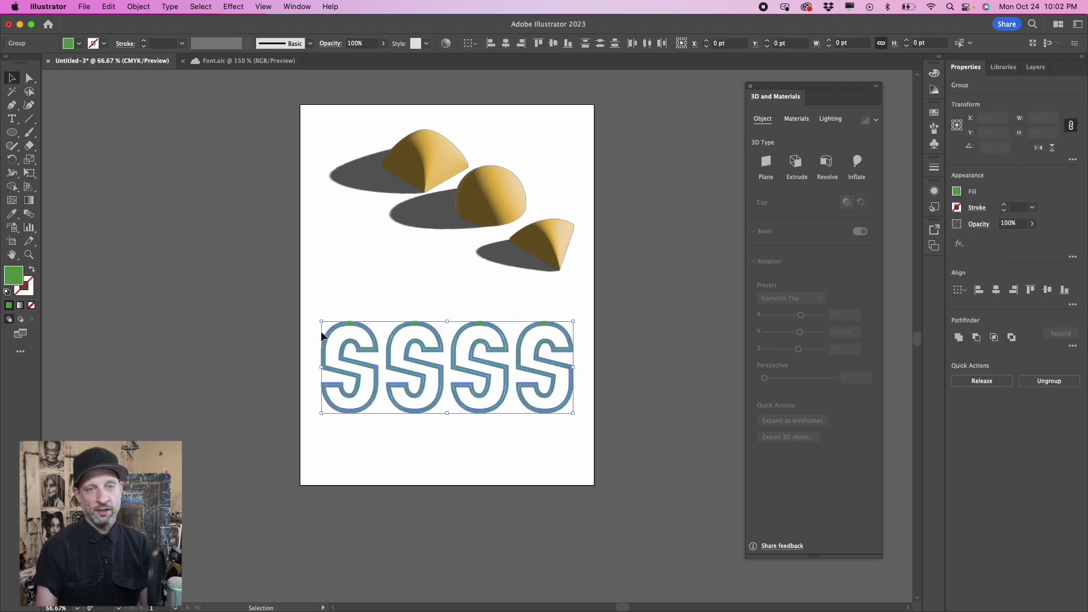
{"action": "left_click", "coordinate": [797, 163]}
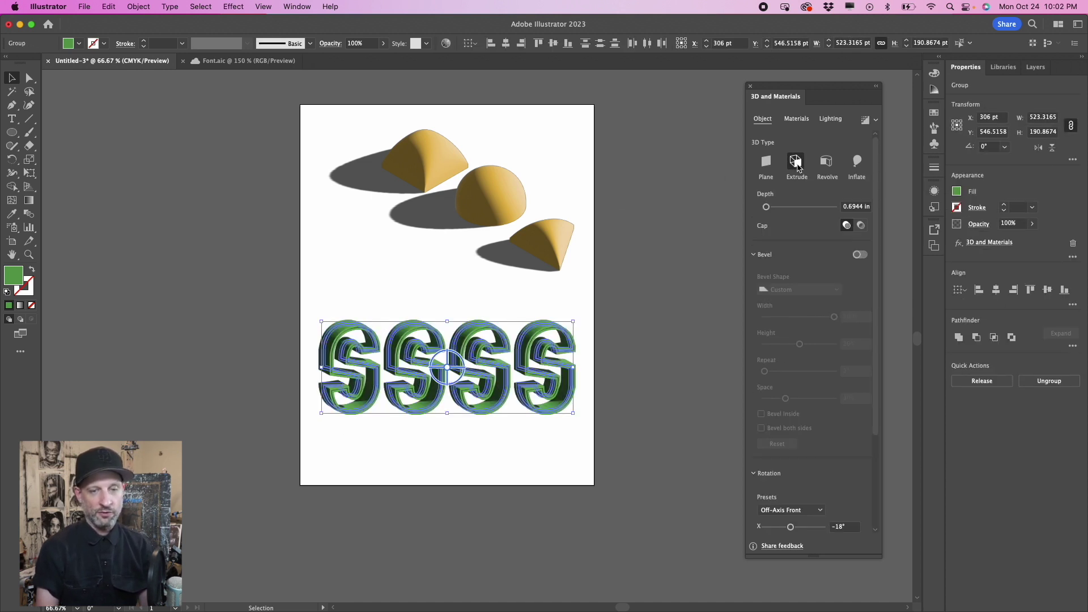
{"action": "left_click", "coordinate": [805, 510]}
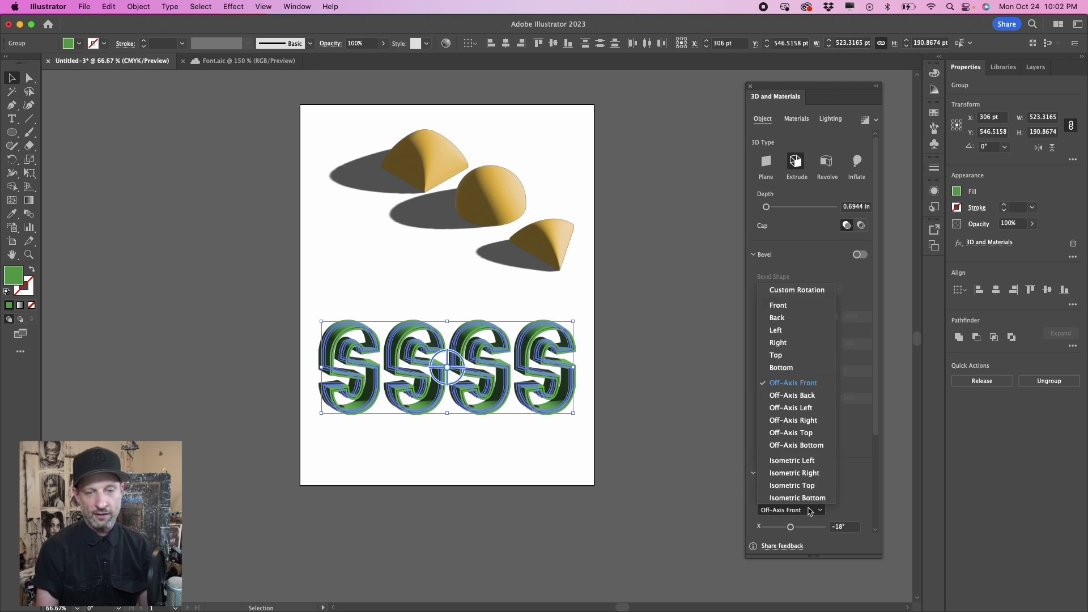
{"action": "left_click", "coordinate": [810, 487]}
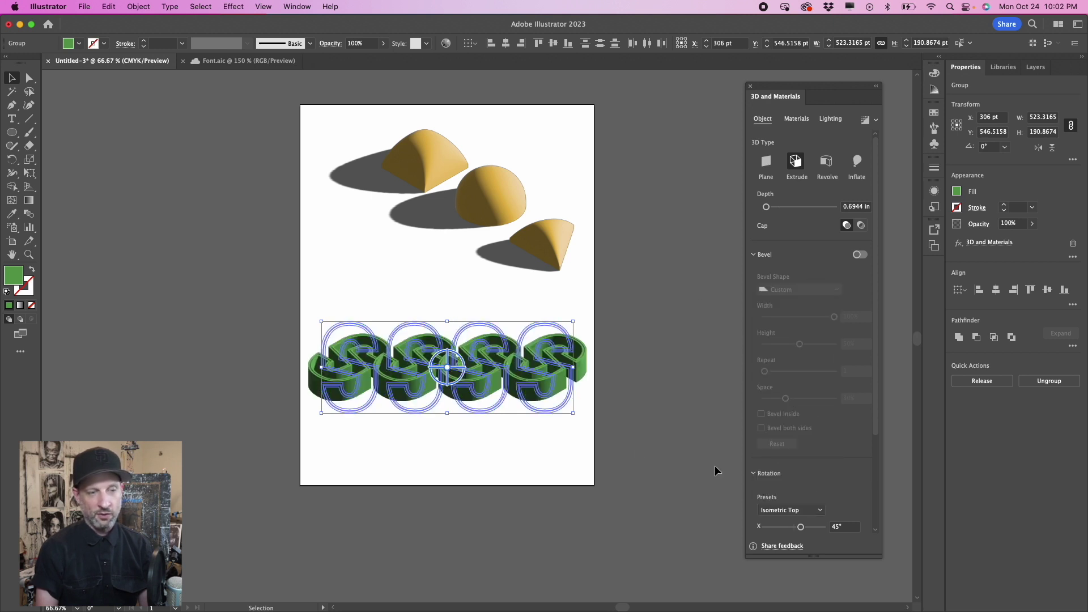
Step: Reselect the four extruded S letters and try turning them together with the 3D rotation widget
{"action": "left_click", "coordinate": [549, 445]}
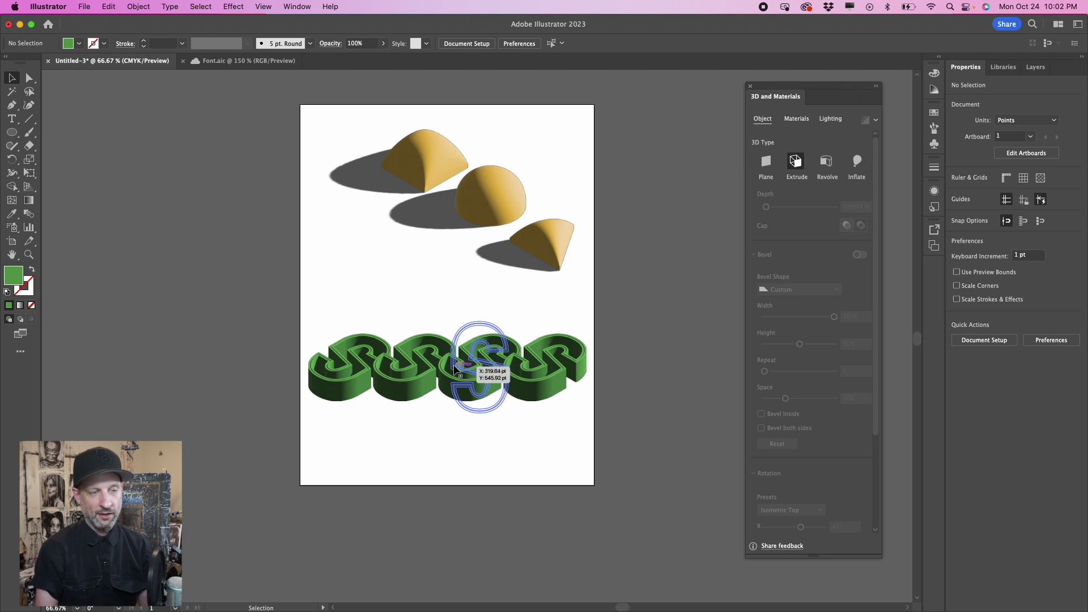
{"action": "left_click_drag", "start_coordinate": [347, 304], "coordinate": [589, 397]}
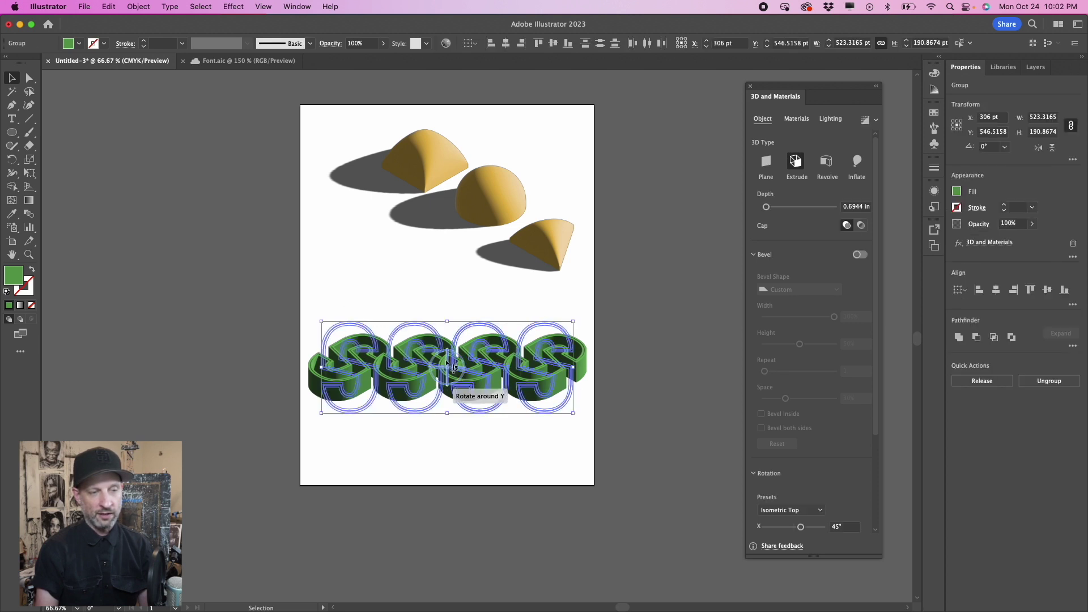
{"action": "left_click_drag", "start_coordinate": [451, 364], "coordinate": [467, 405]}
{"action": "left_click_drag", "start_coordinate": [464, 399], "coordinate": [454, 358]}
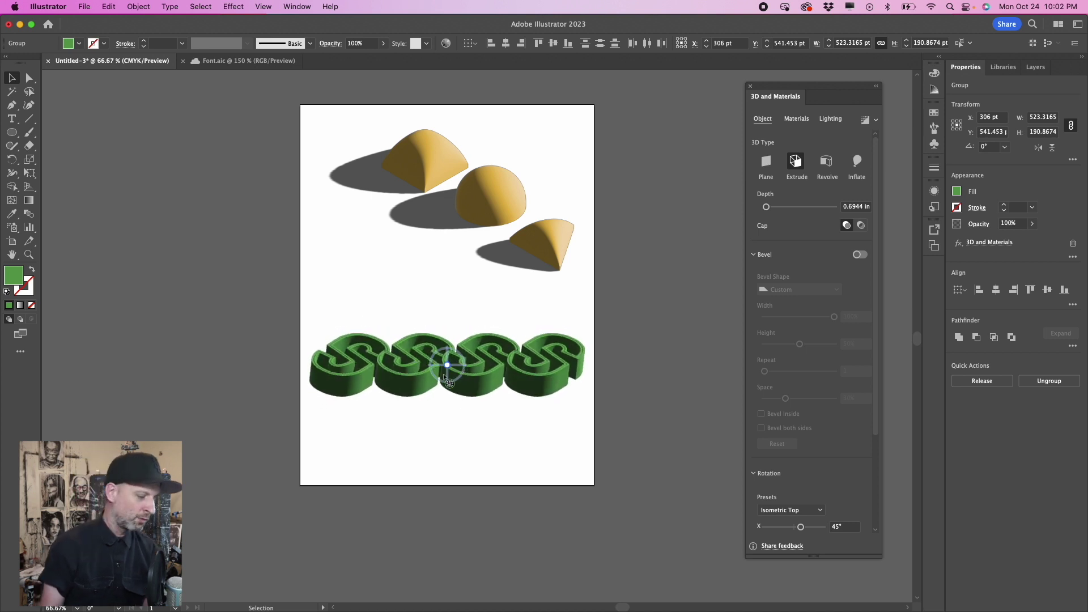
Step: Undo the rotation and extrusion of the S letters back to the flat green outlines
{"action": "key", "text": "super+z"}
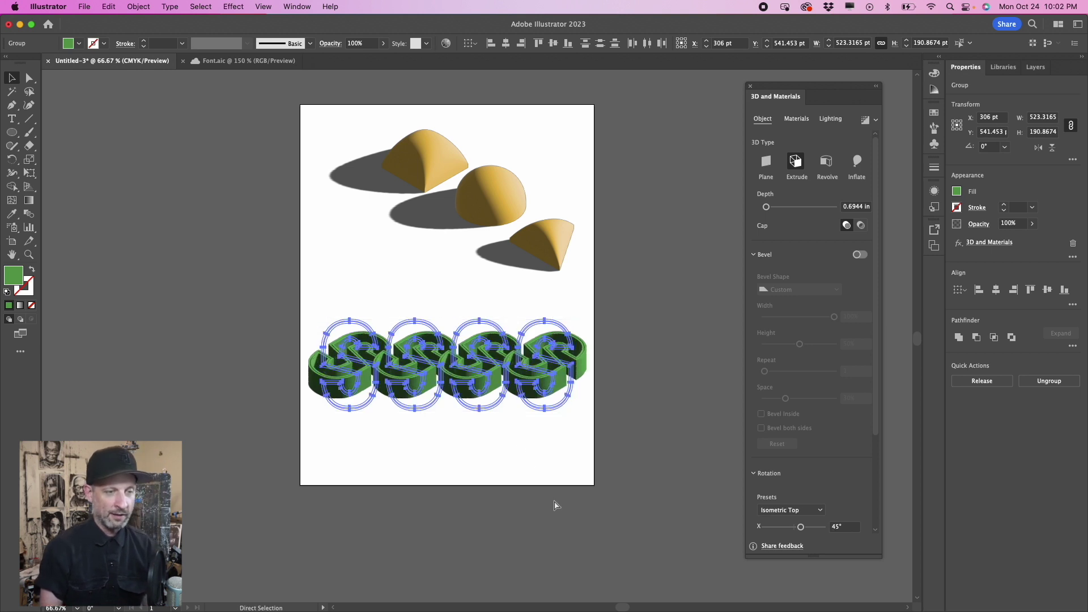
{"action": "key", "text": "super+z"}
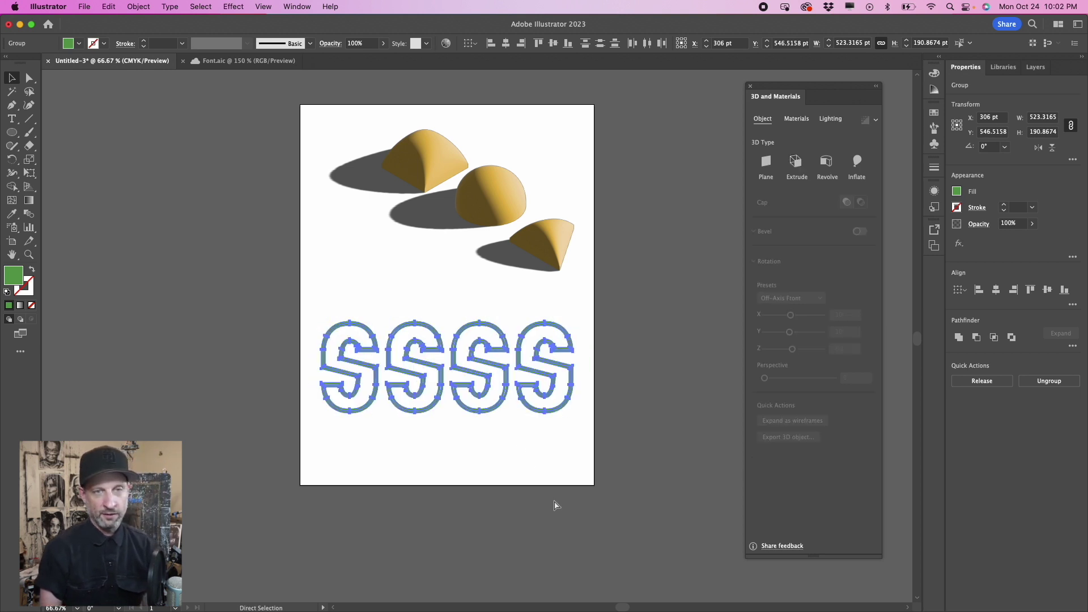
{"action": "left_click", "coordinate": [560, 440]}
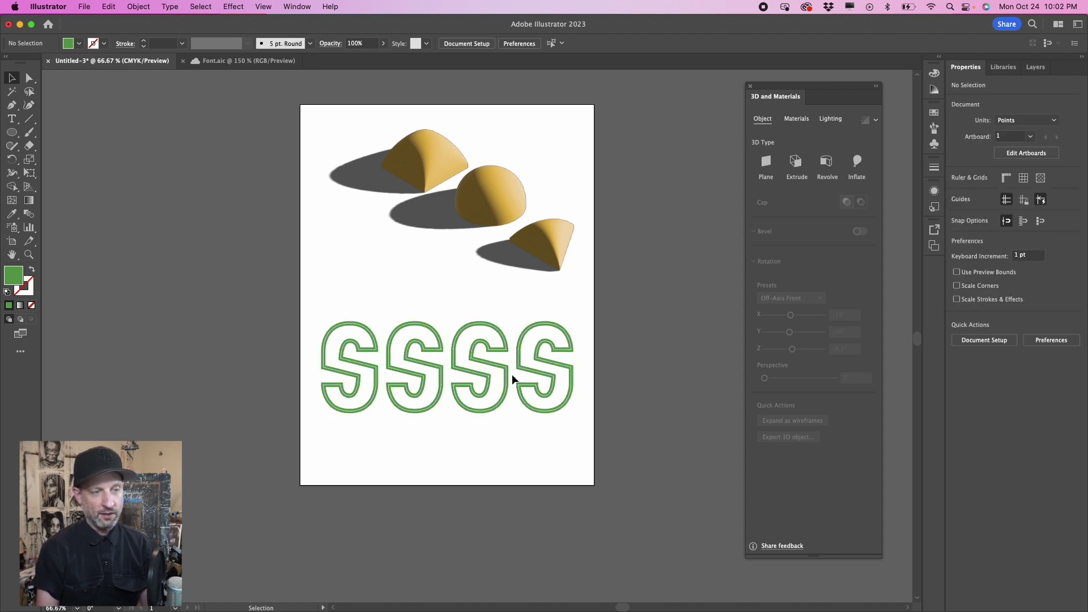
Step: Combine the four S letters into one compound path and extrude it in 3D with the Isometric Top rotation preset
{"action": "left_click_drag", "start_coordinate": [316, 307], "coordinate": [577, 405]}
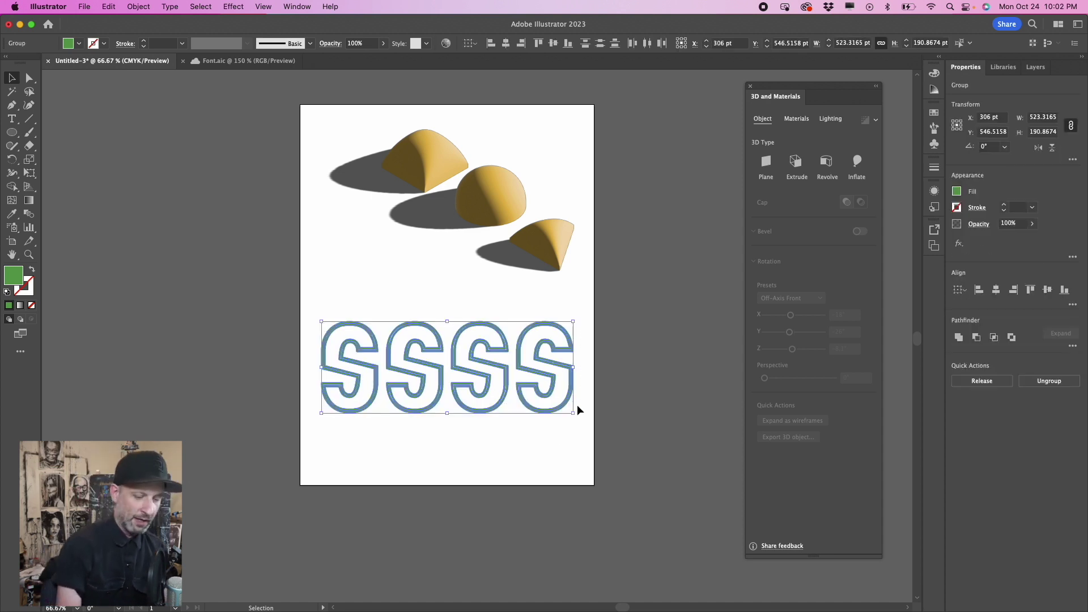
{"action": "key", "text": "super+8"}
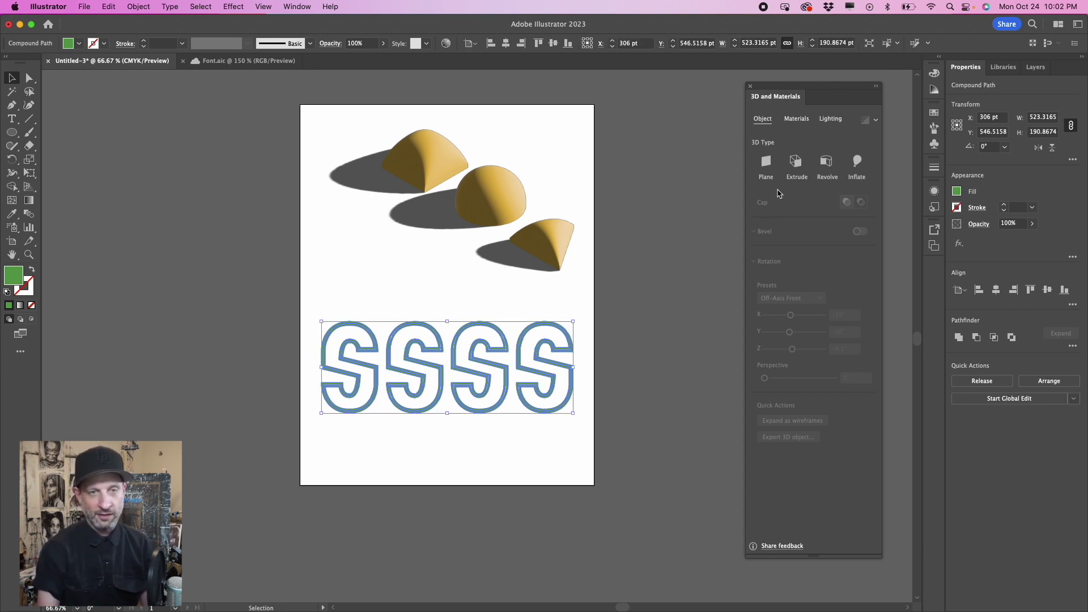
{"action": "left_click", "coordinate": [794, 163]}
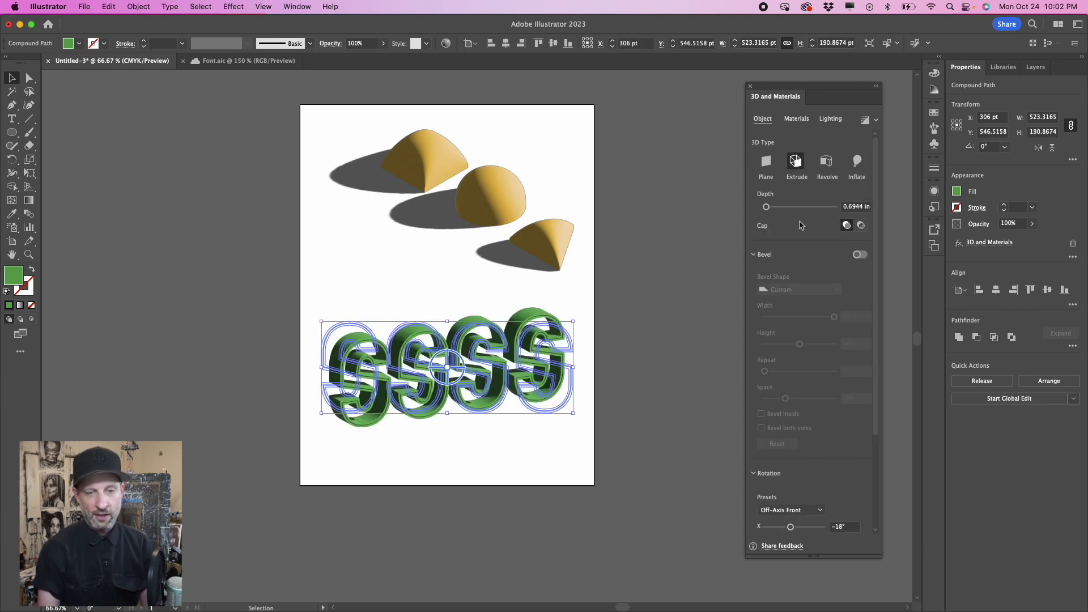
{"action": "left_click", "coordinate": [787, 508]}
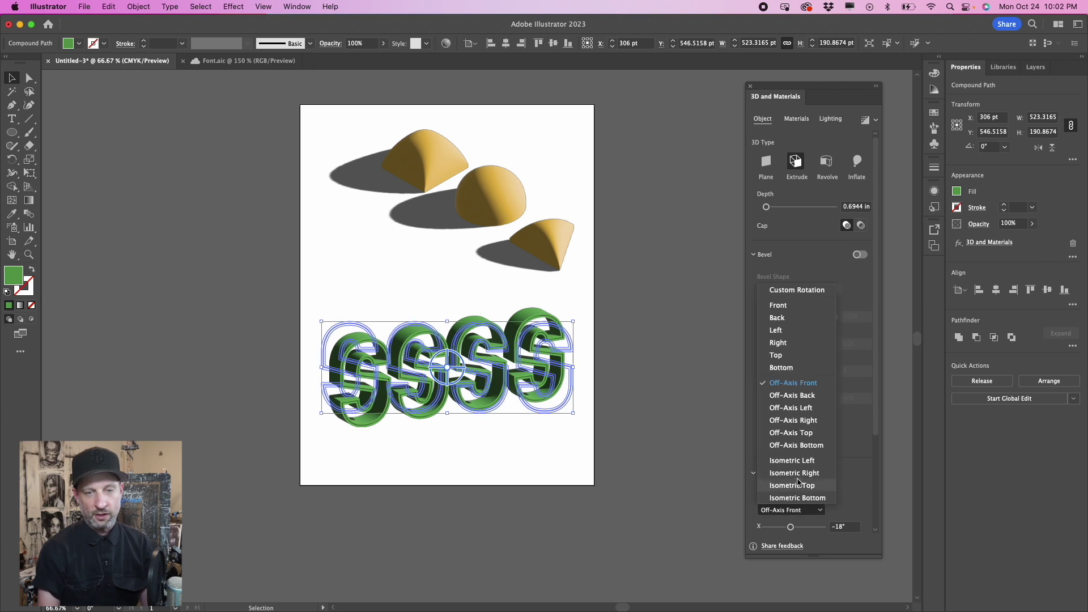
{"action": "left_click", "coordinate": [796, 485]}
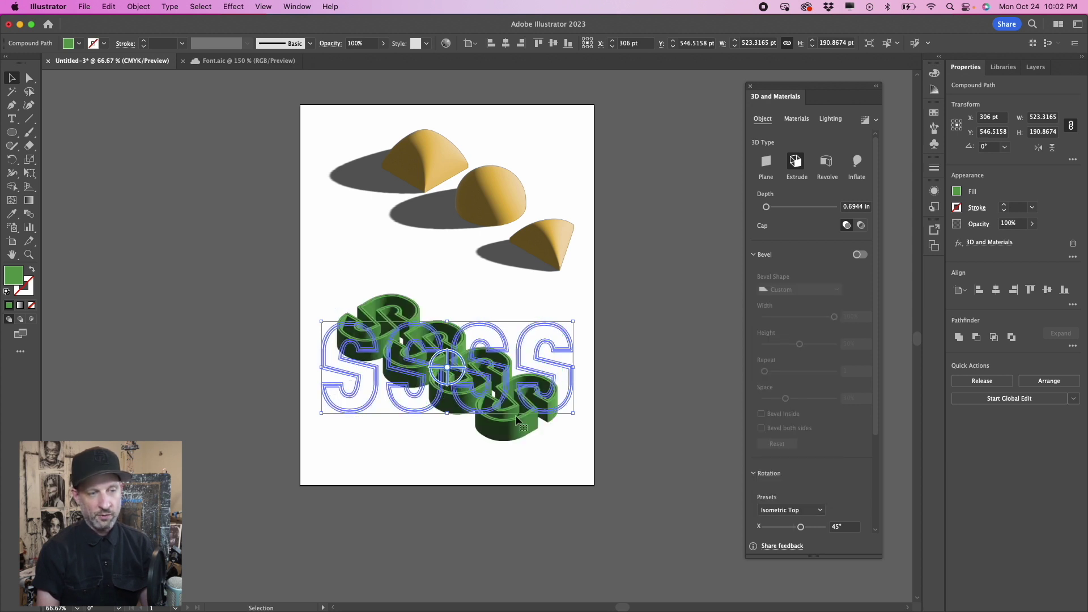
{"action": "left_click_drag", "start_coordinate": [452, 372], "coordinate": [482, 376]}
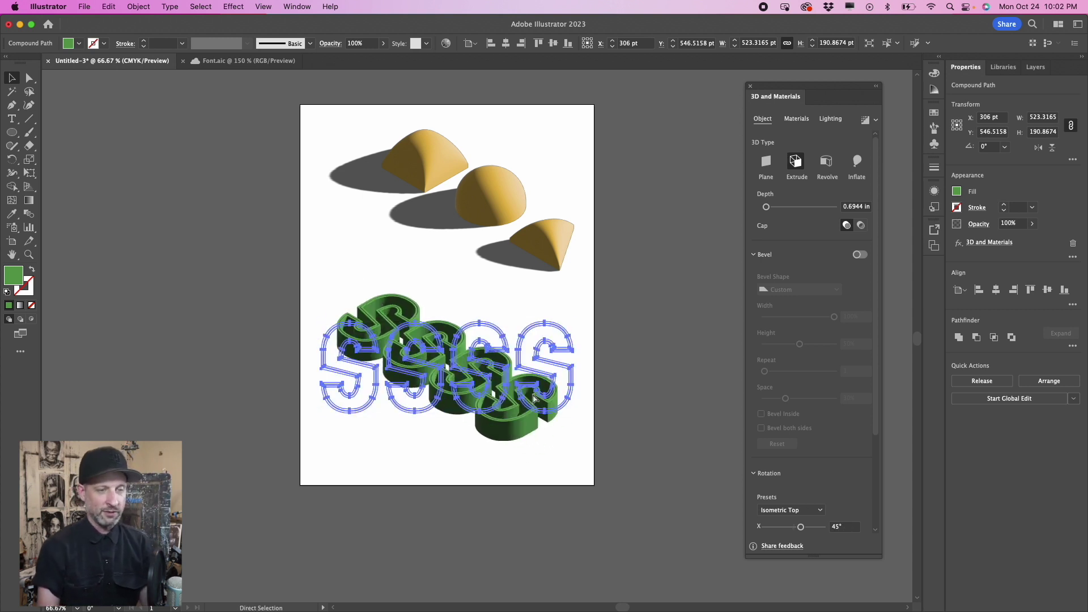
{"action": "left_click", "coordinate": [491, 288]}
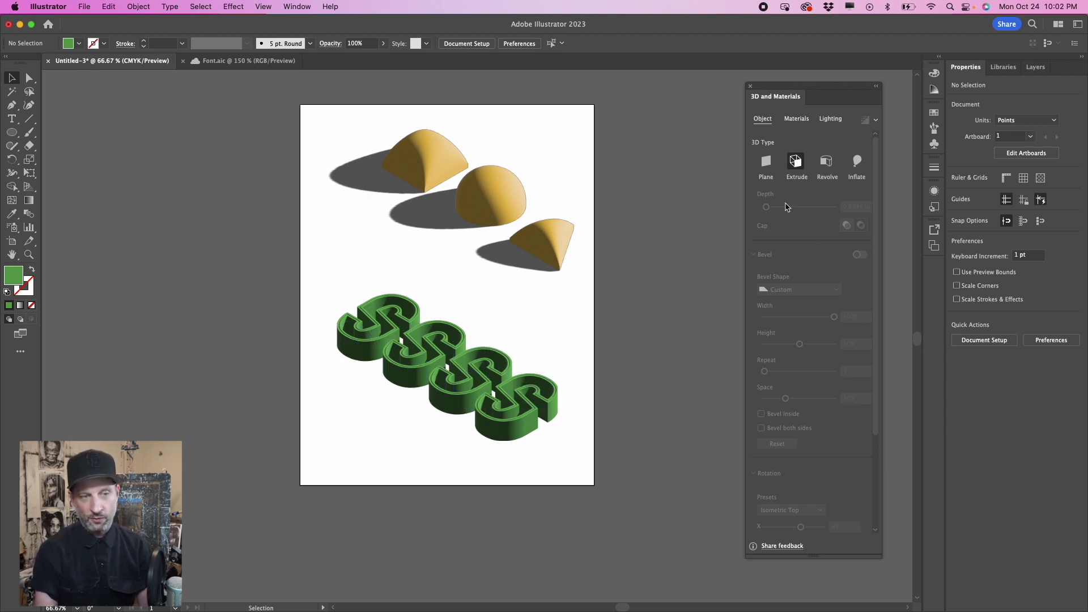
Step: Set the S compound path's extrusion depth to about 2.01 in and enable its shadow with shadow bounds of 164%
{"action": "left_click", "coordinate": [444, 372]}
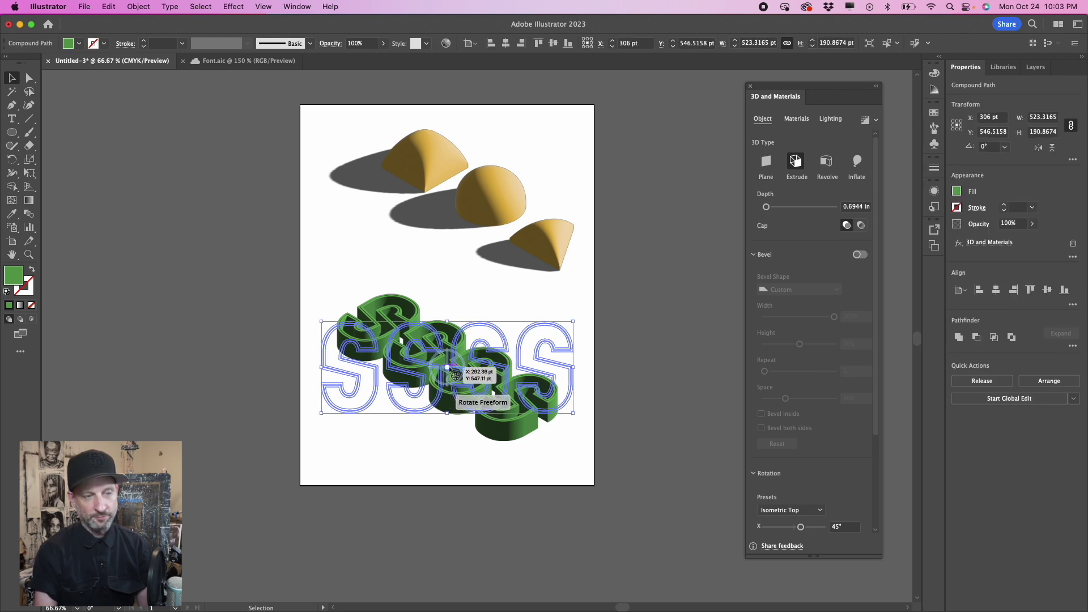
{"action": "left_click_drag", "start_coordinate": [765, 210], "coordinate": [769, 210]}
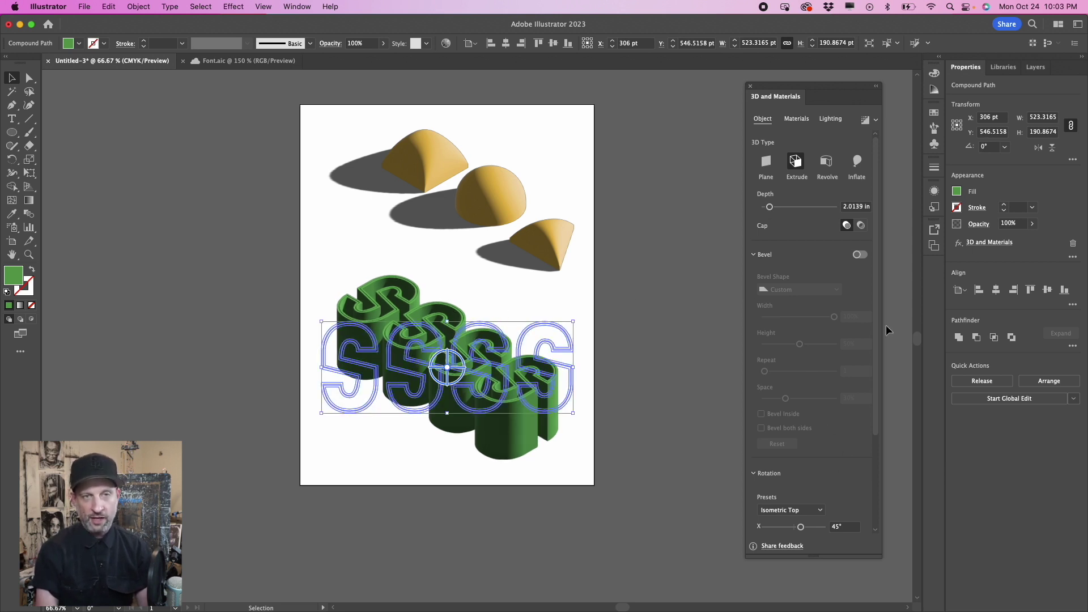
{"action": "left_click", "coordinate": [838, 119]}
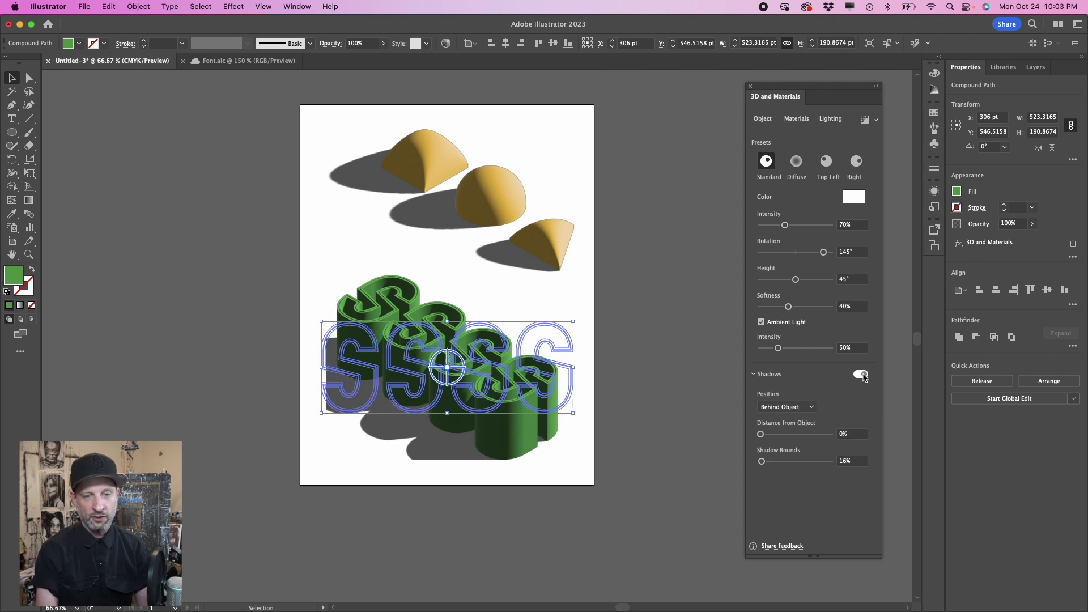
{"action": "left_click_drag", "start_coordinate": [761, 464], "coordinate": [787, 465]}
Step: Scale the extruded S compound path to about 417 by 152 pt and move it to about X 380 pt, Y 499 pt
{"action": "left_click_drag", "start_coordinate": [471, 356], "coordinate": [498, 338]}
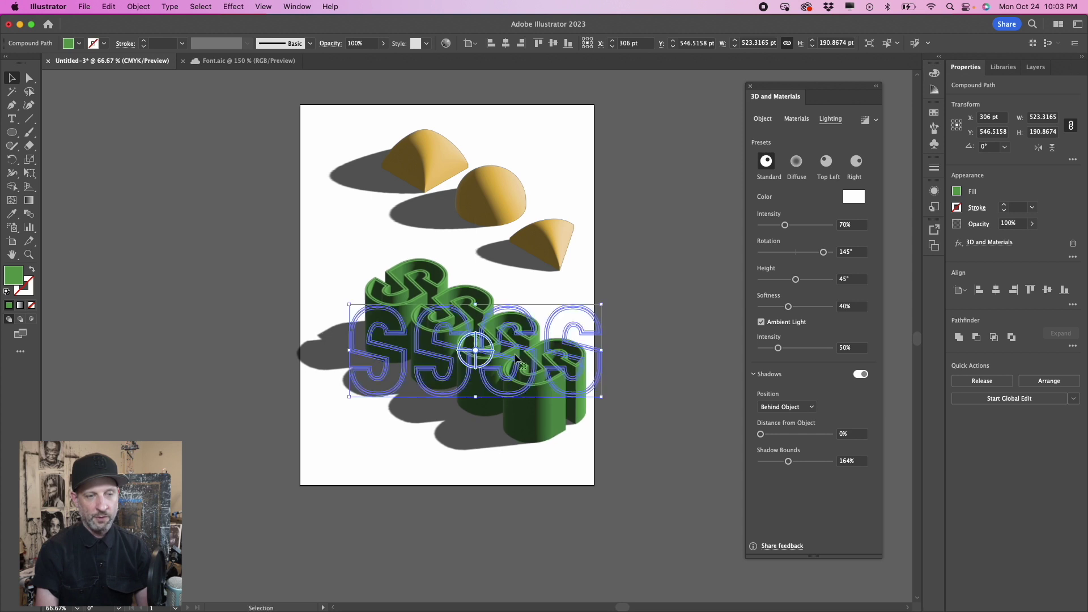
{"action": "left_click_drag", "start_coordinate": [601, 396], "coordinate": [565, 379]}
{"action": "left_click_drag", "start_coordinate": [465, 321], "coordinate": [492, 320]}
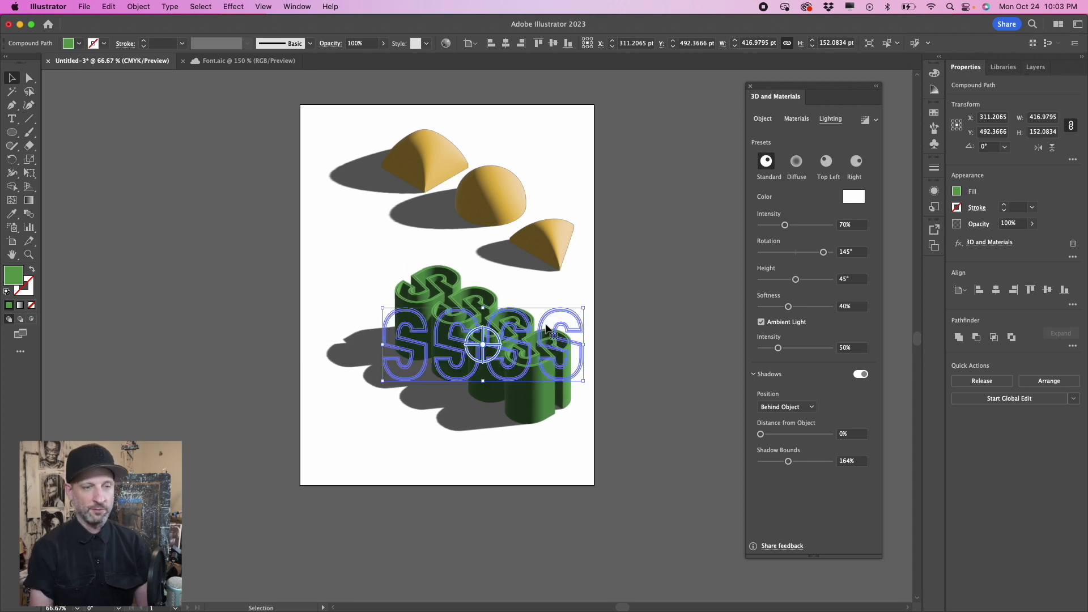
{"action": "left_click", "coordinate": [575, 277]}
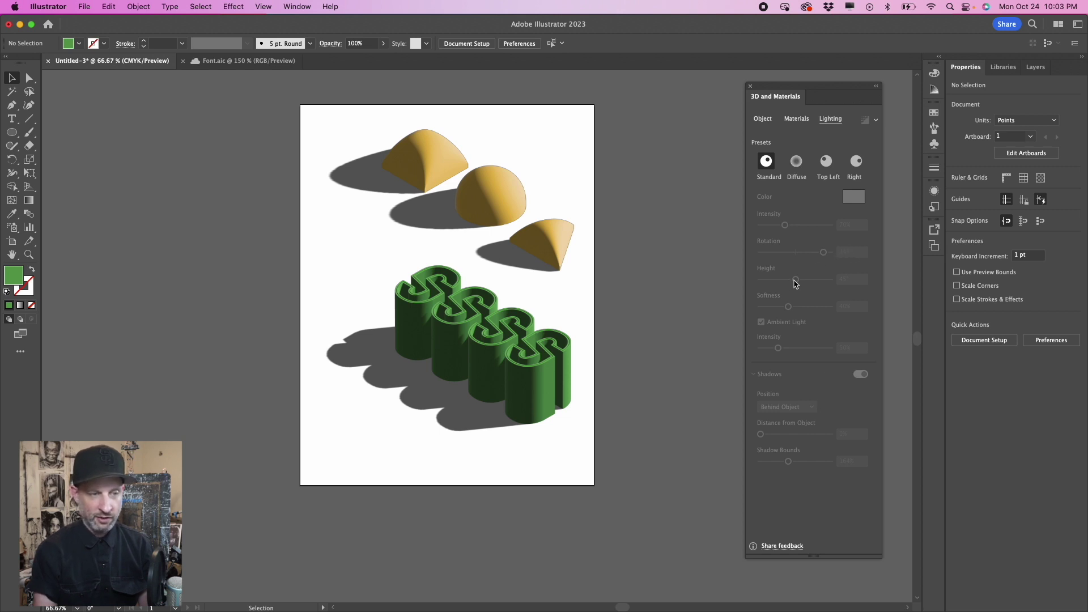
Step: Set the light height on the extruded S compound path to 48° and deselect it
{"action": "left_click", "coordinate": [459, 345]}
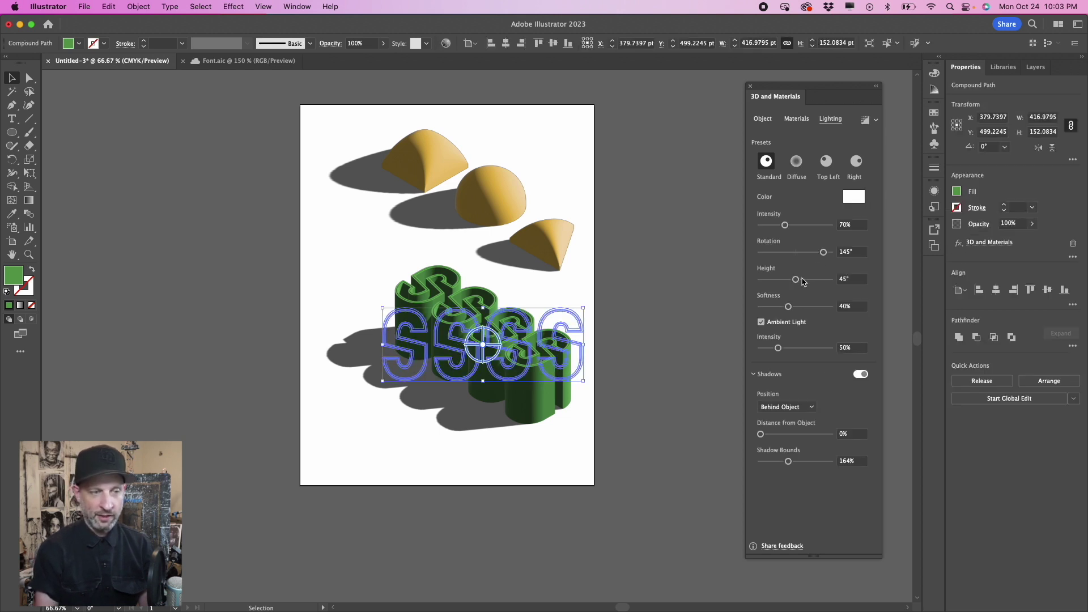
{"action": "left_click_drag", "start_coordinate": [799, 284], "coordinate": [799, 284]}
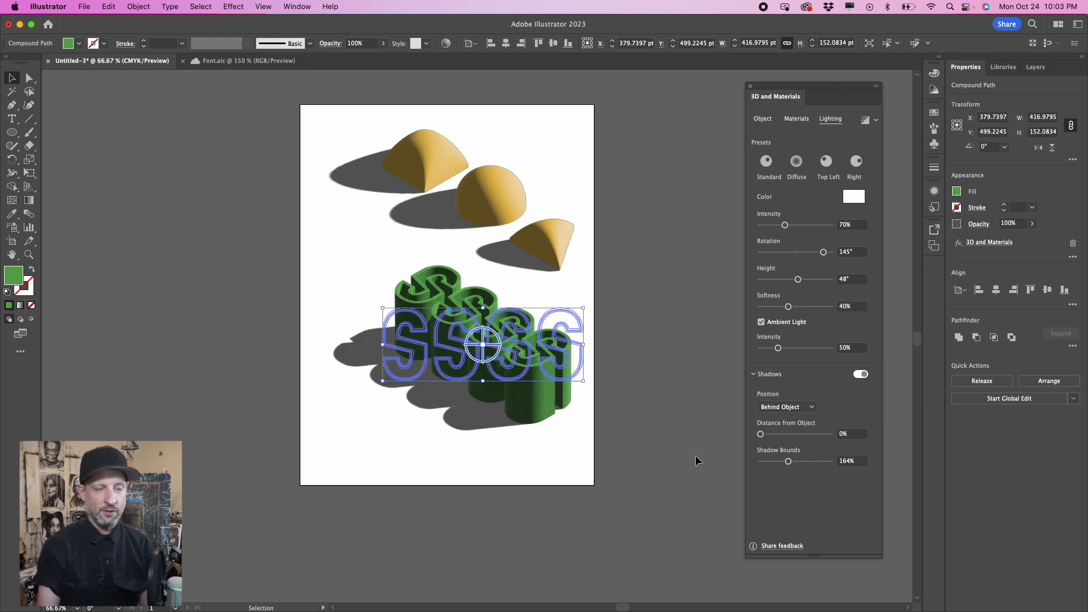
{"action": "left_click", "coordinate": [559, 456]}
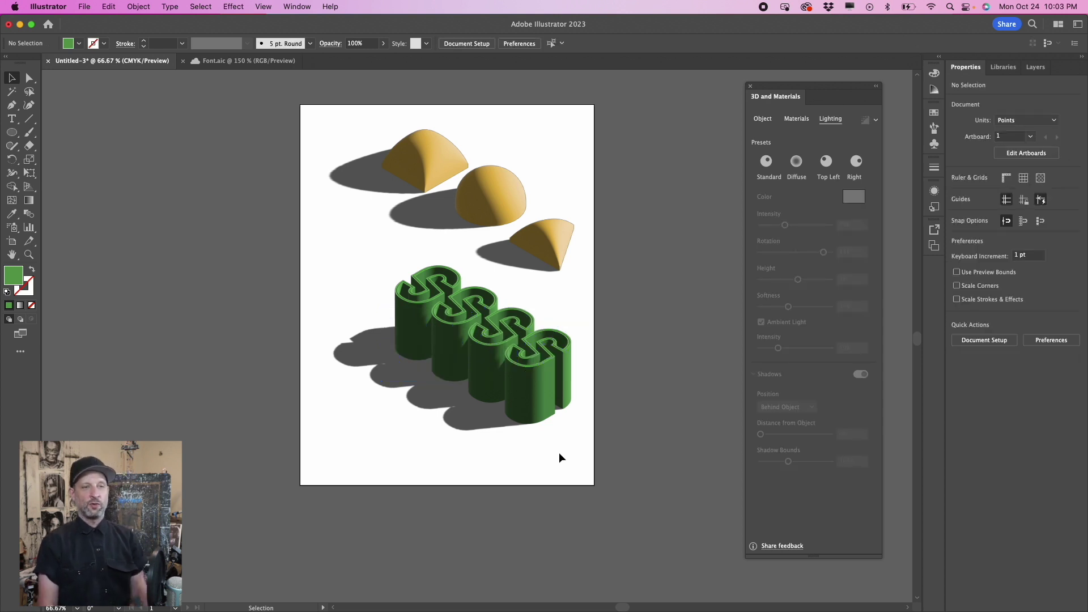